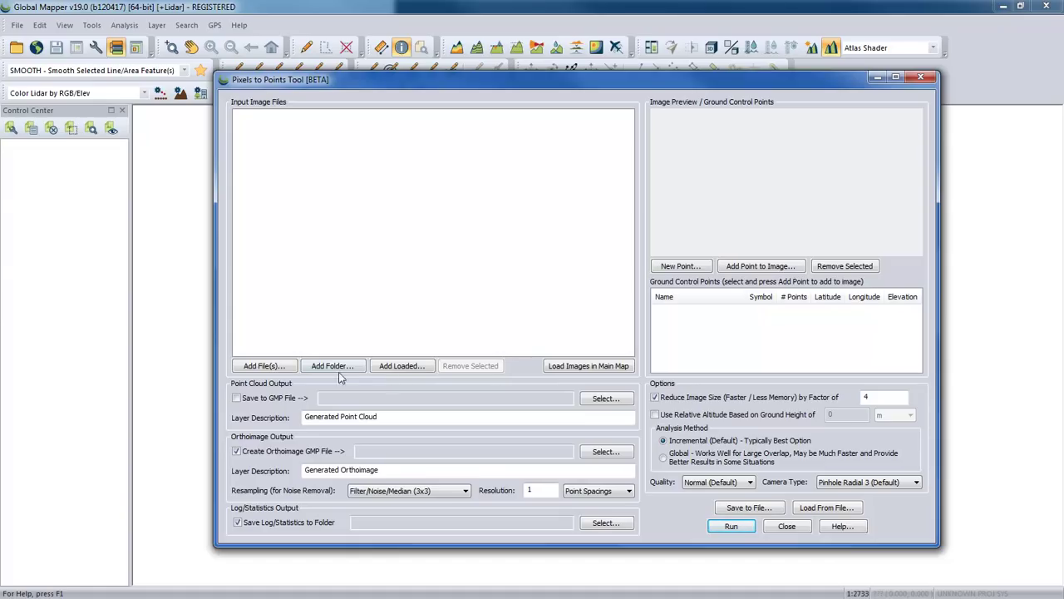
Add the 192 geotagged JPG images, starting with DSC08935.JPG, as input image files.
click(281, 368)
click(257, 369)
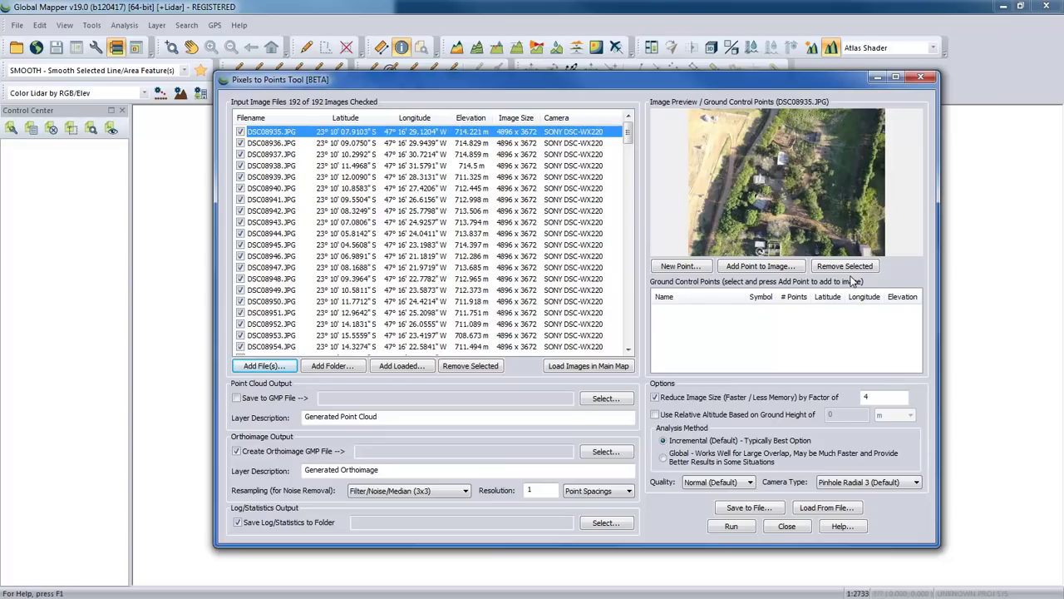
click(391, 366)
Preview the first input images one after another, from DSC08935.JPG through DSC08939.JPG.
click(506, 147)
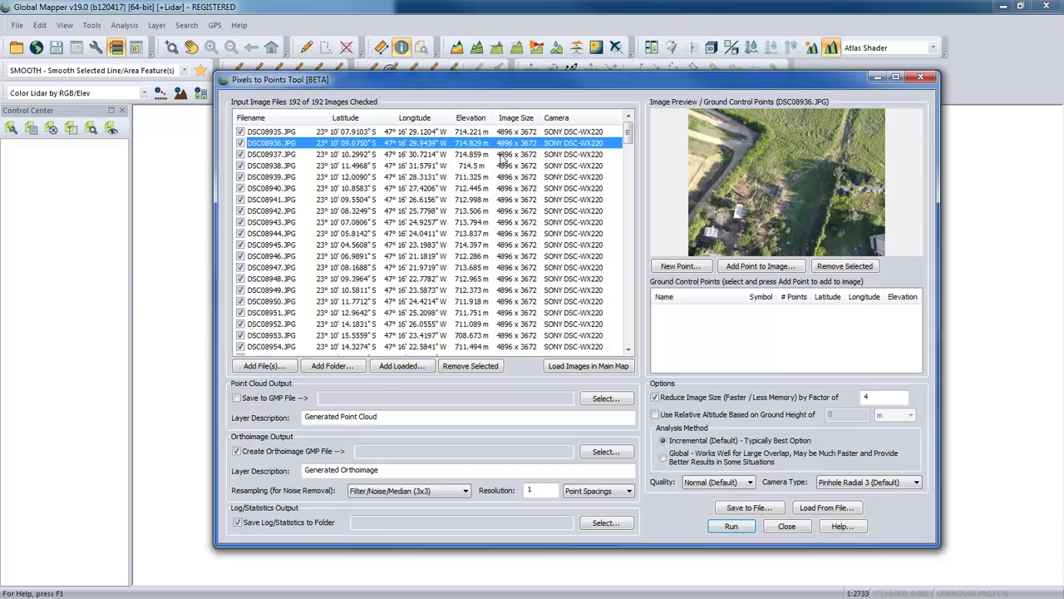
key(Down)
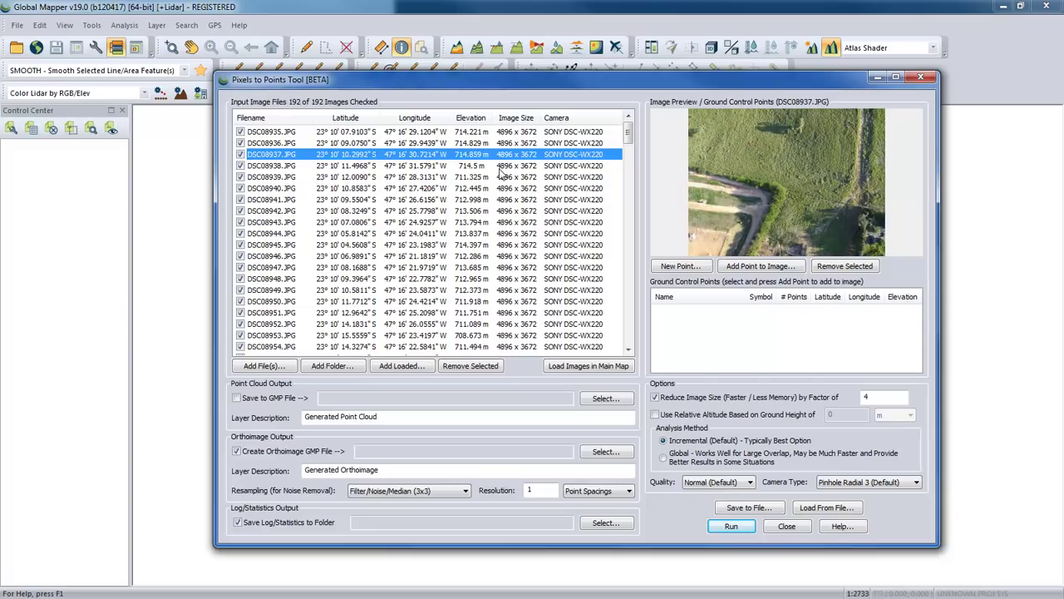
click(502, 167)
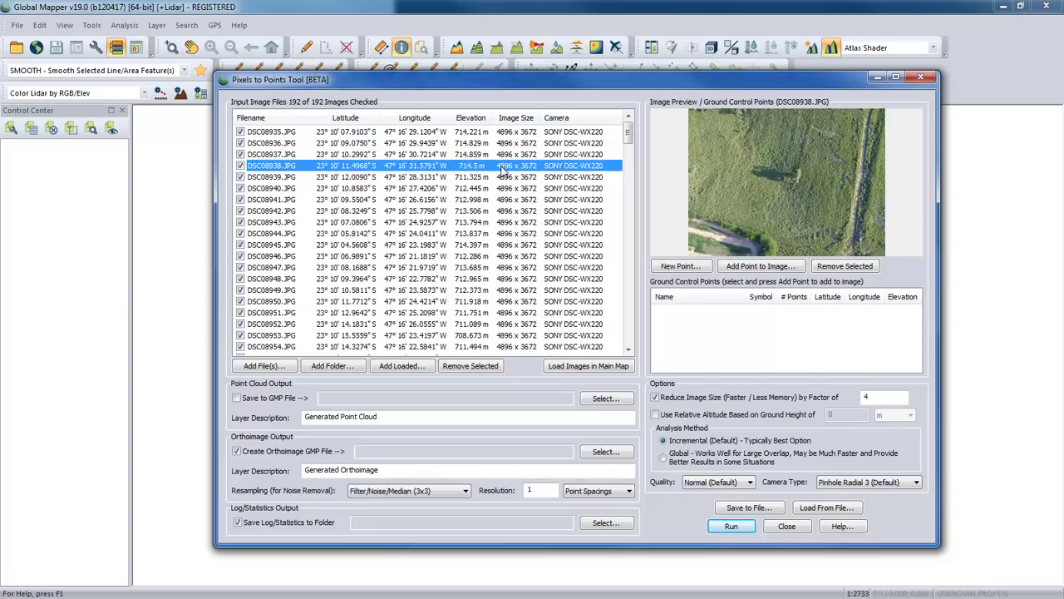
click(585, 133)
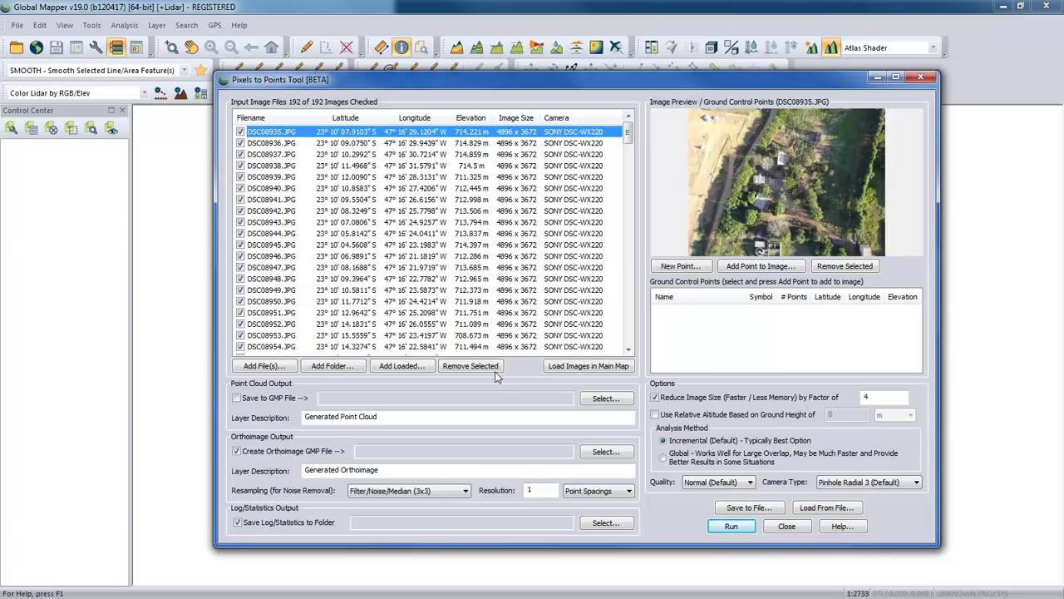
key(Down)
key(Down)
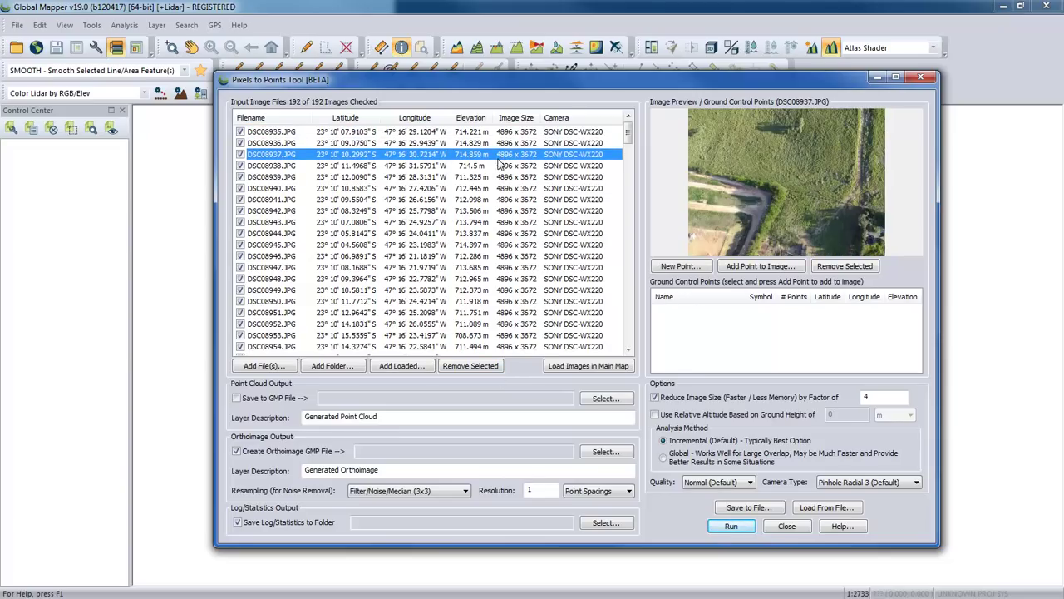
key(Down)
key(Down)
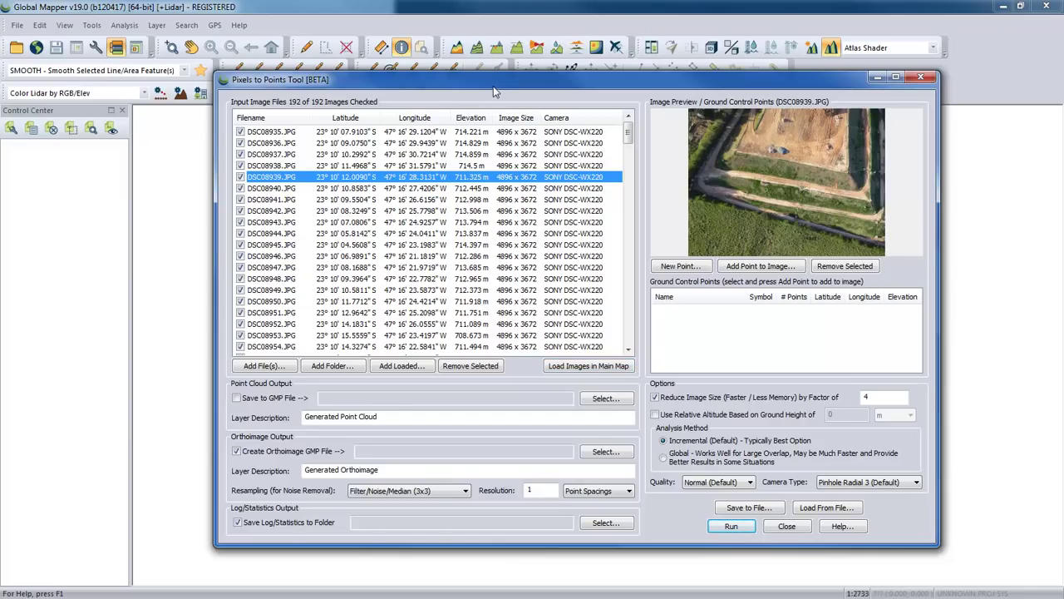
Load all checked images into the main map as picture point layers and move the tool window aside to uncover the map.
drag(493, 83, 552, 138)
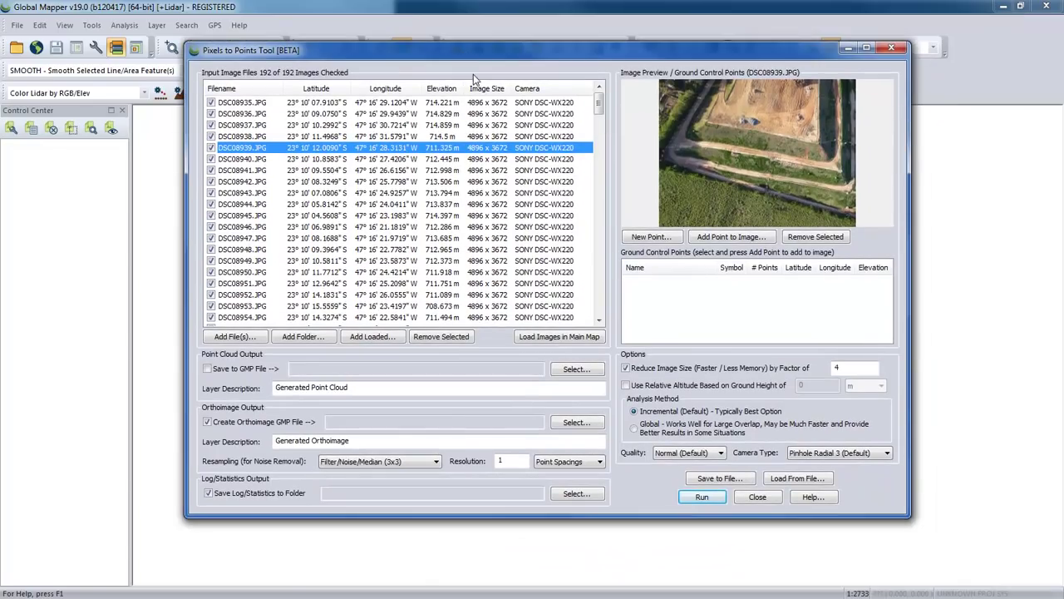
click(529, 337)
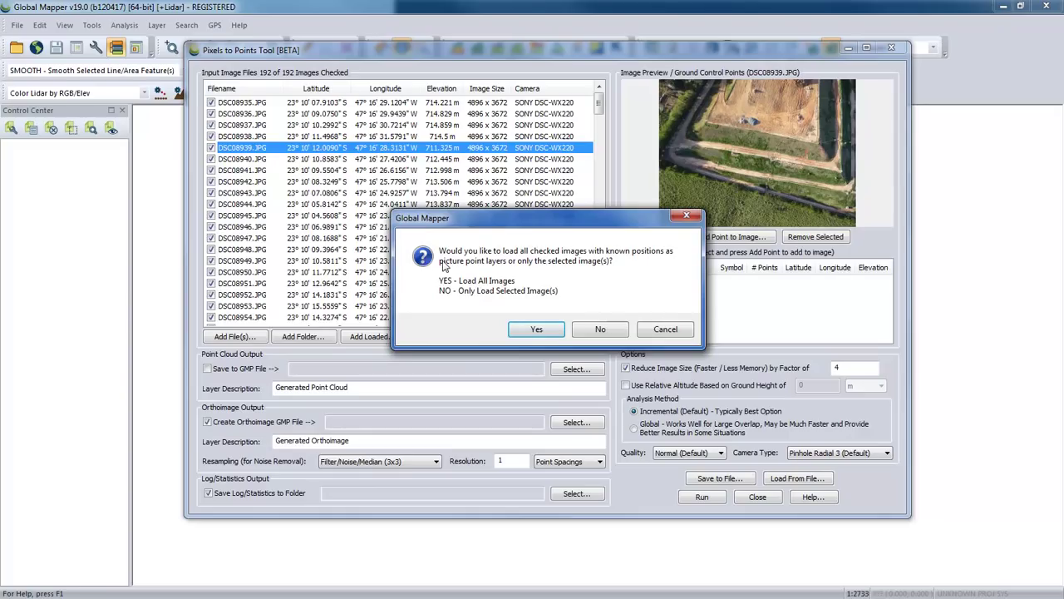
click(537, 330)
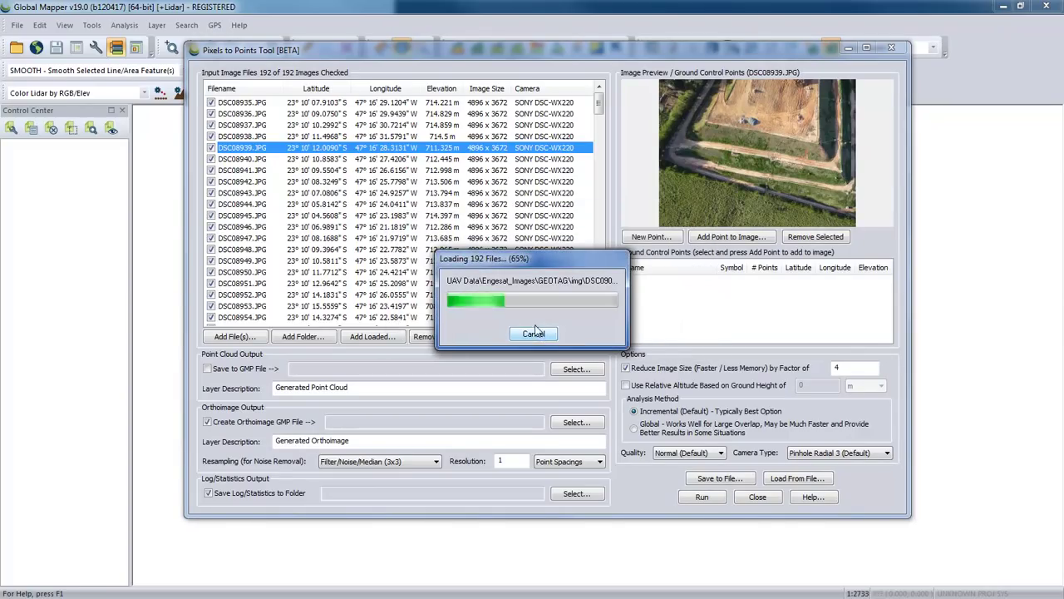
drag(539, 52, 836, 377)
Inspect the feature information of the Flight Path line on the map and close it.
click(357, 222)
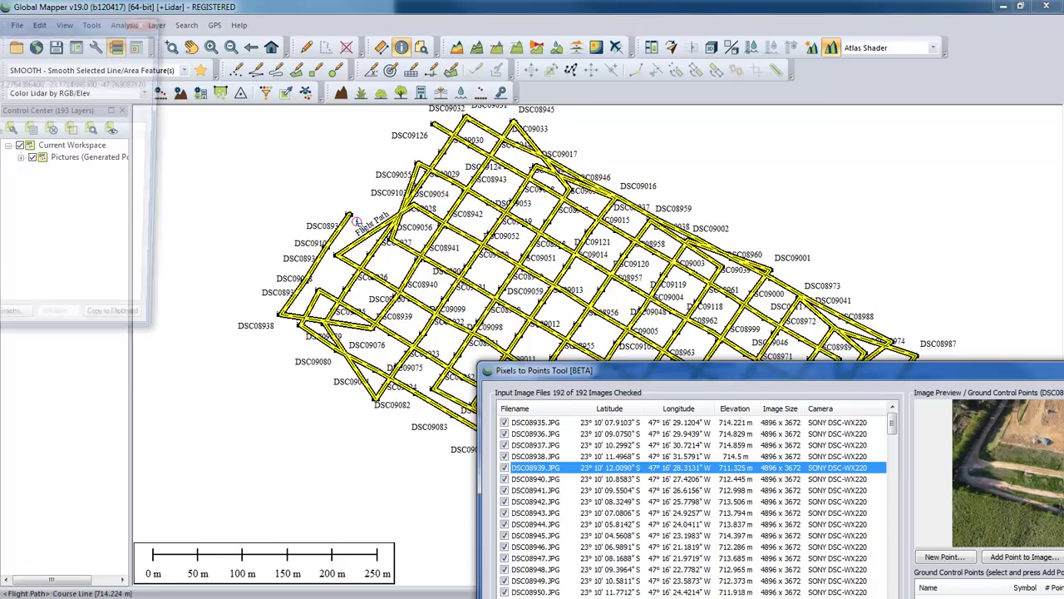
drag(107, 31, 232, 75)
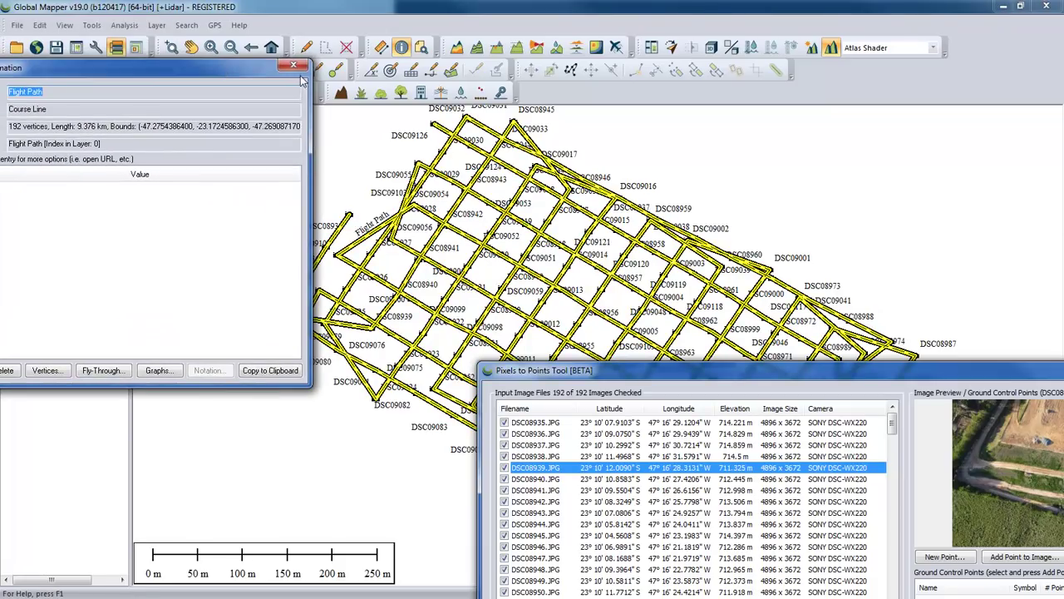
click(293, 65)
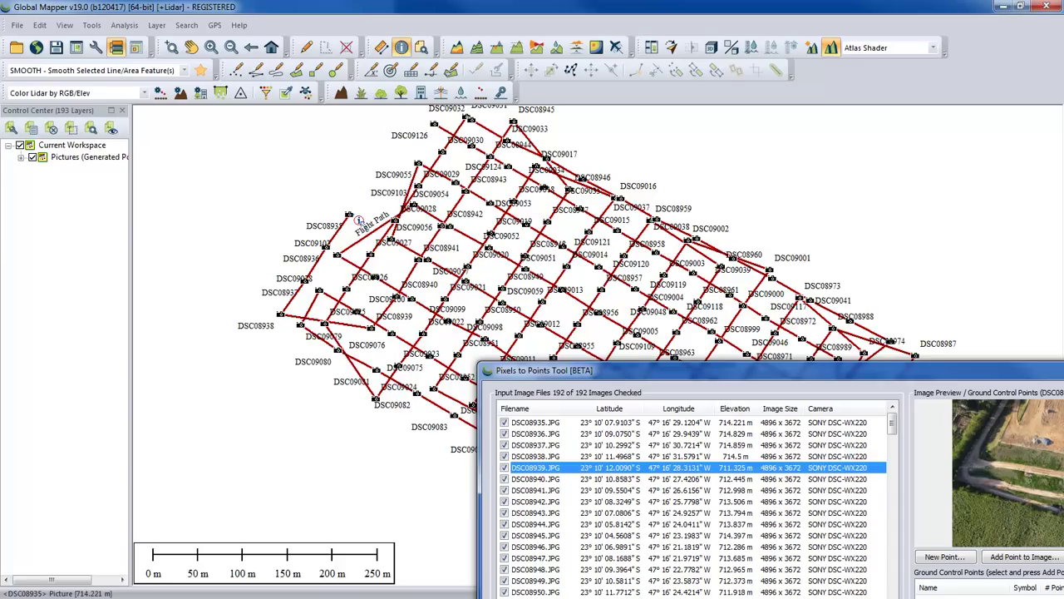
View the photo DSC08935.JPG from its picture point at the start of the flight path, and close the image viewer.
click(358, 219)
key(p)
click(712, 114)
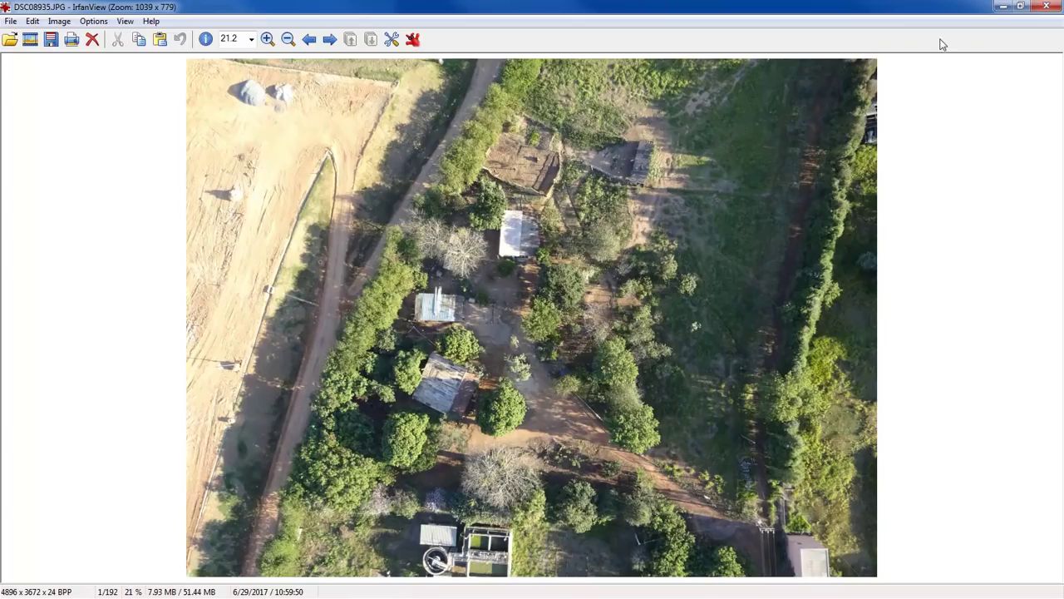
click(1059, 6)
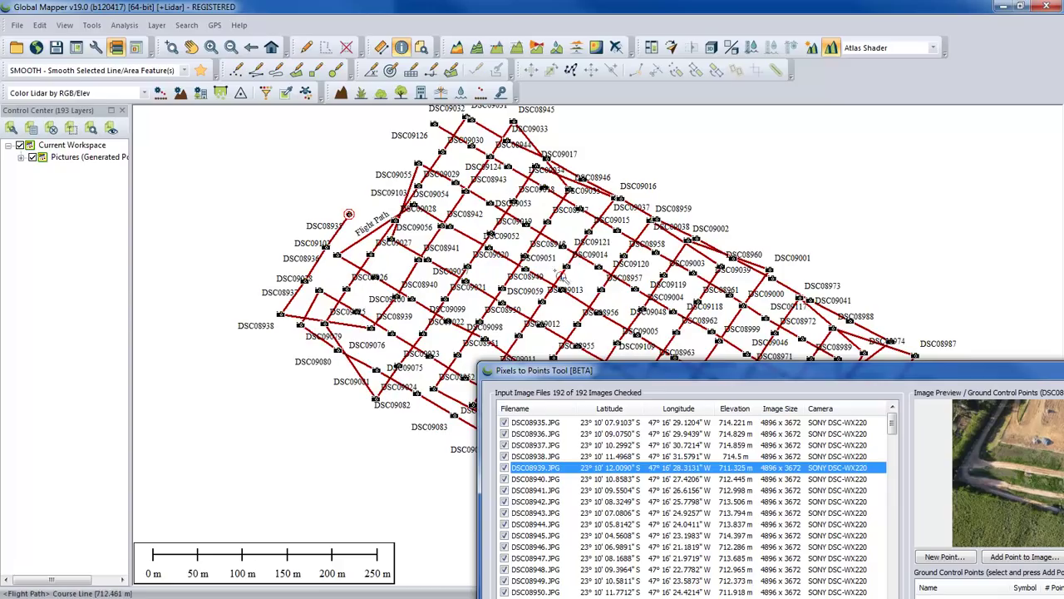
Bring the Pixels to Points tool back into full view and preview images DSC08940.JPG, DSC08941.JPG and DSC08942.JPG.
drag(630, 366, 370, 93)
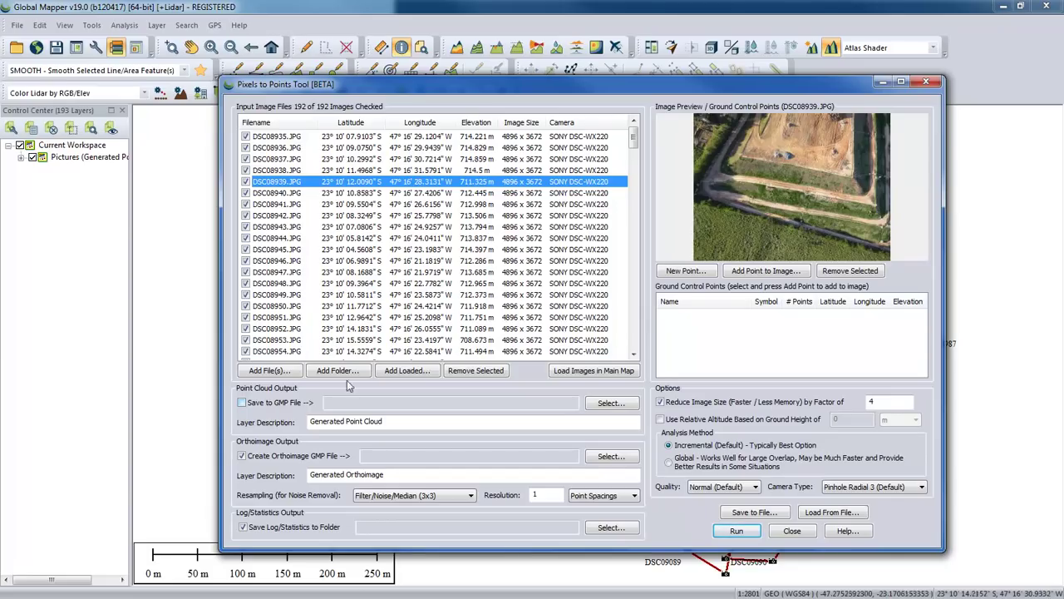
click(420, 194)
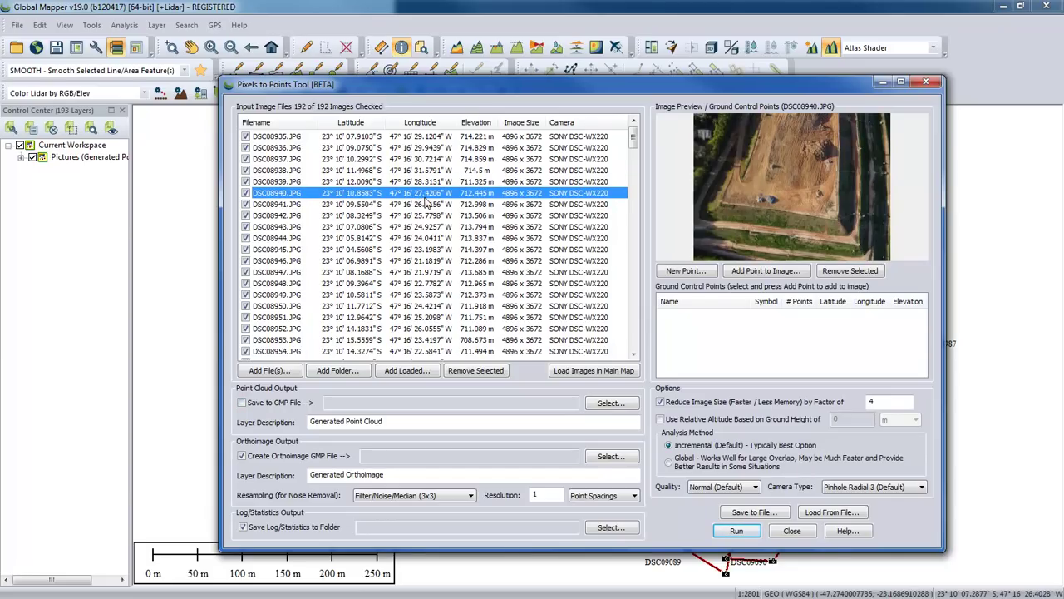
click(425, 205)
click(425, 216)
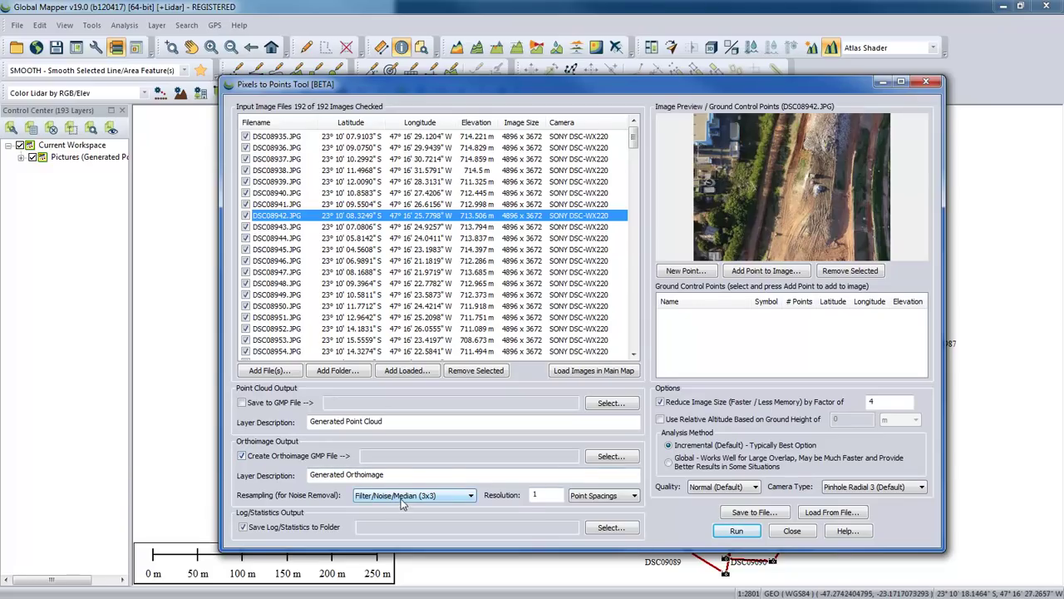
Examine the resolution units and the noise-removal resampling methods available for the orthoimage output.
click(590, 498)
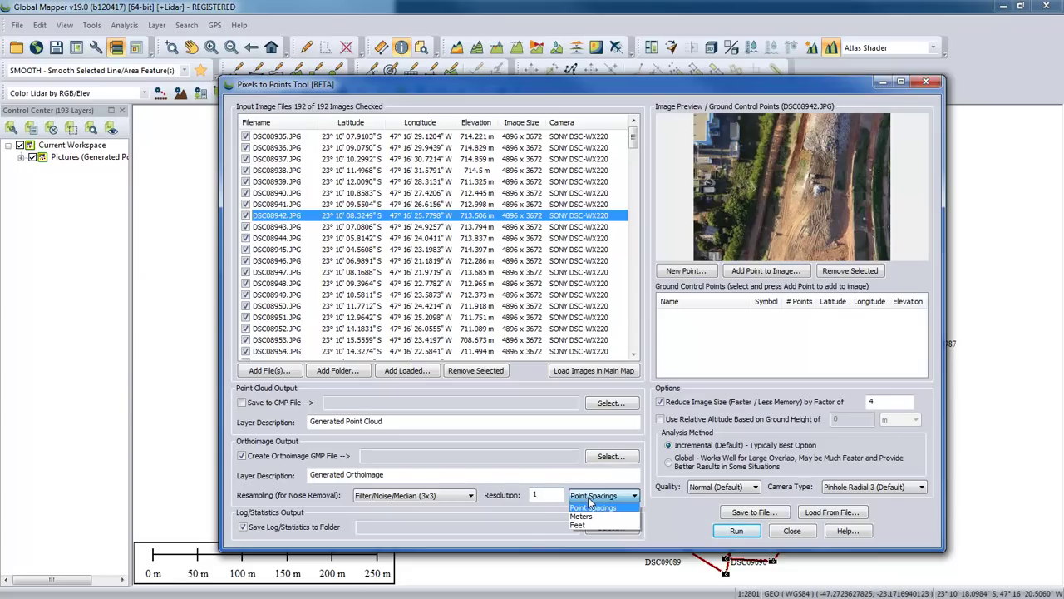
click(589, 502)
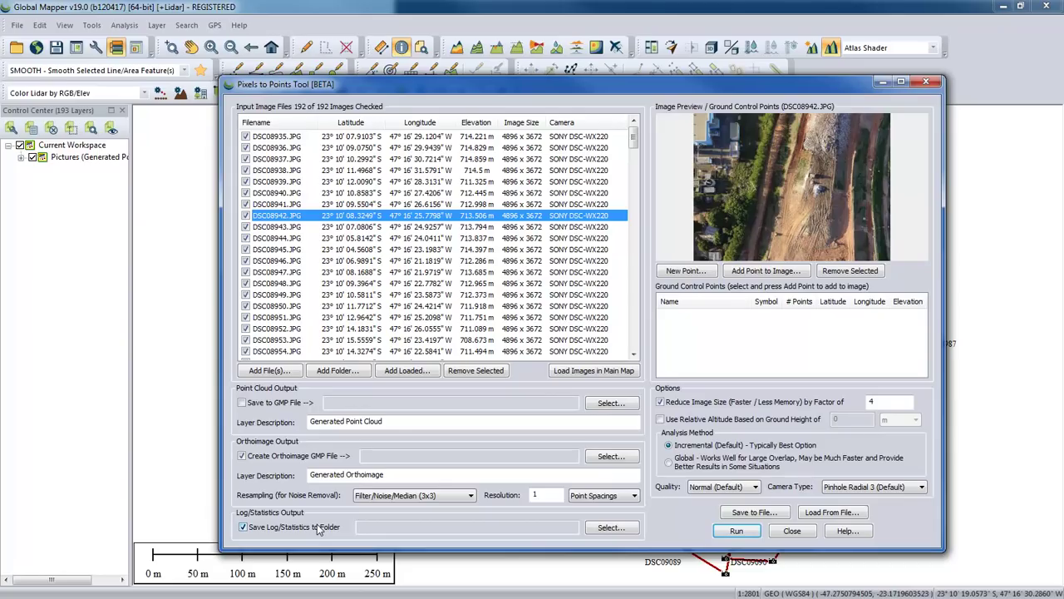
click(374, 497)
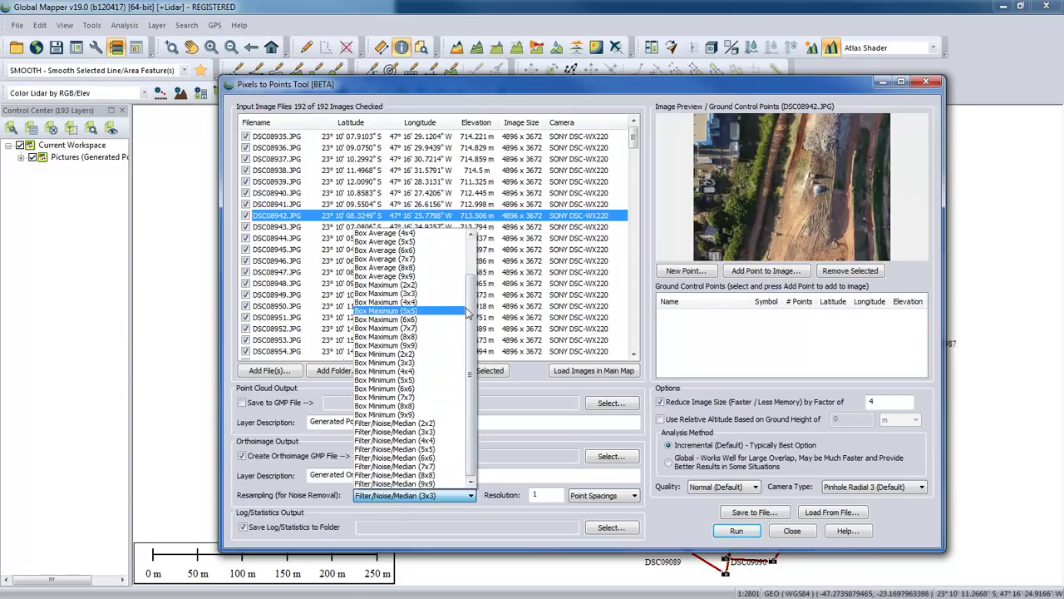
drag(473, 313, 472, 266)
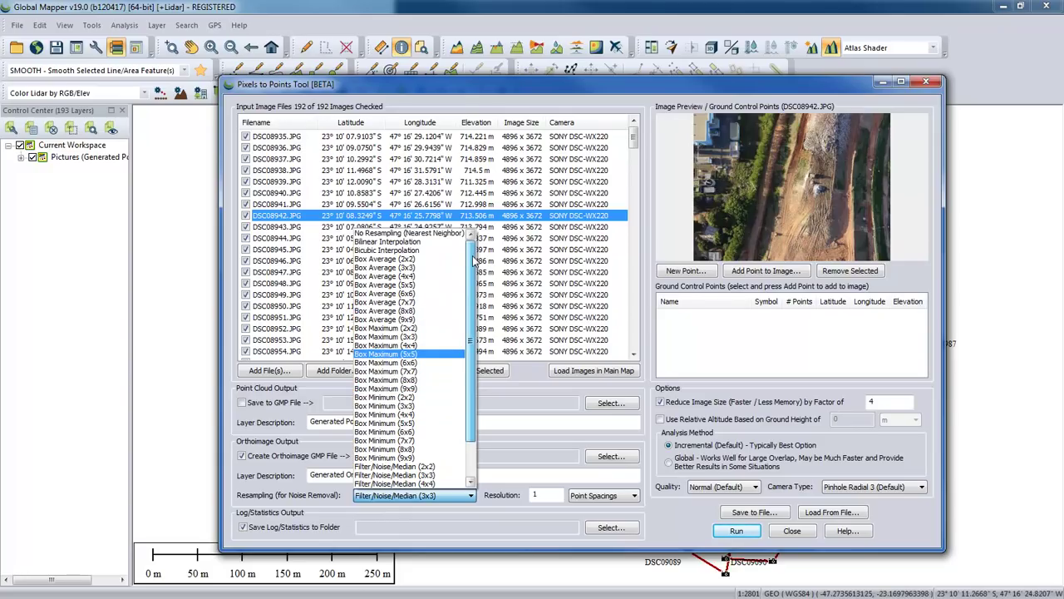
click(507, 459)
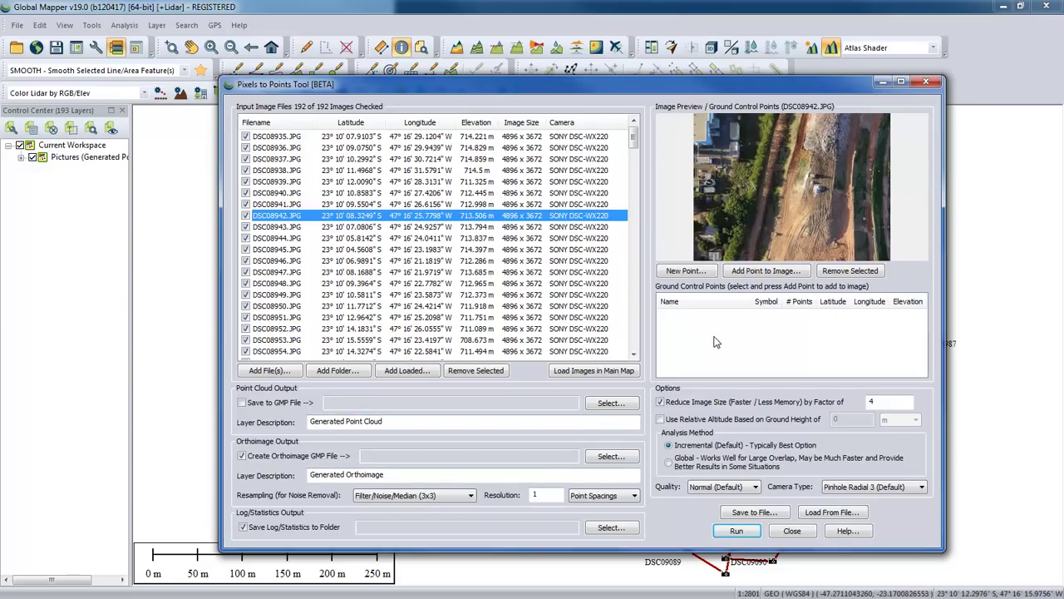
key(ctrl)
key(ctrl)
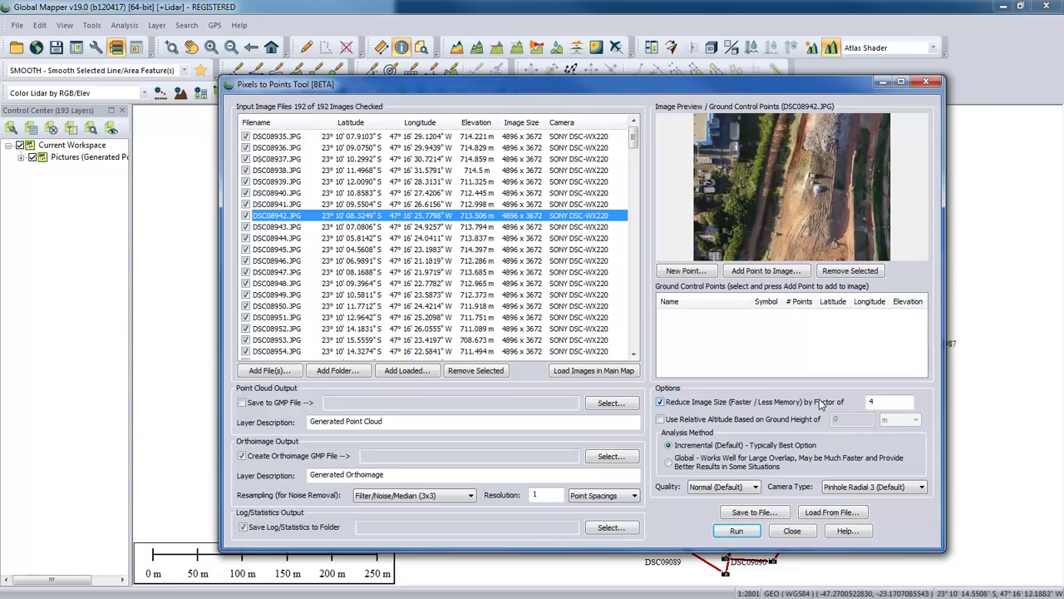
double_click(871, 402)
click(533, 192)
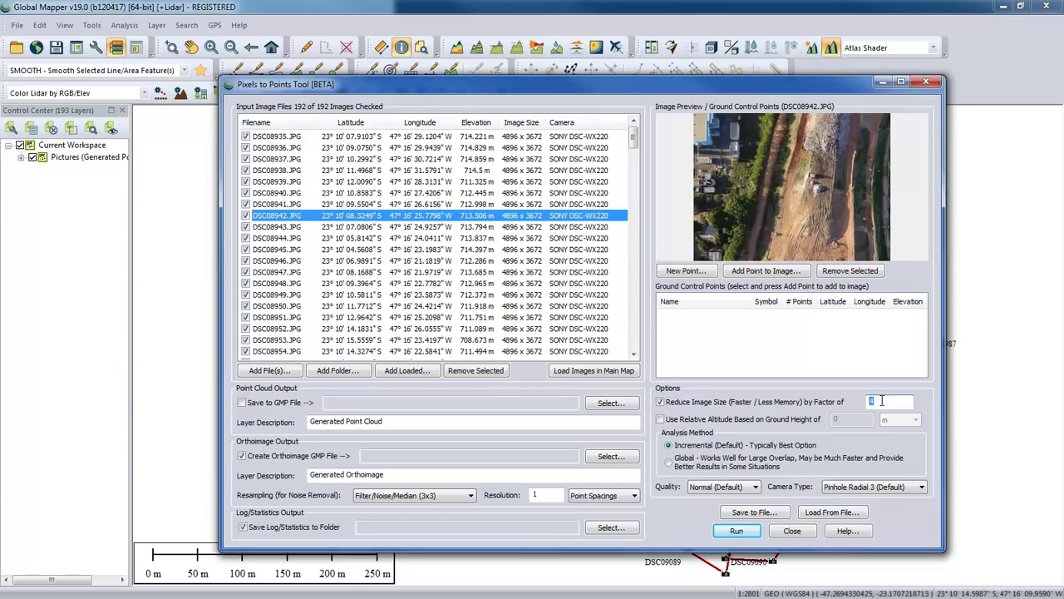
text(2)
drag(871, 399, 878, 400)
key(ctrl)
key(ctrl)
Reposition the Pixels to Points tool window and preview images DSC08935.JPG and DSC08936.JPG.
drag(434, 93, 452, 125)
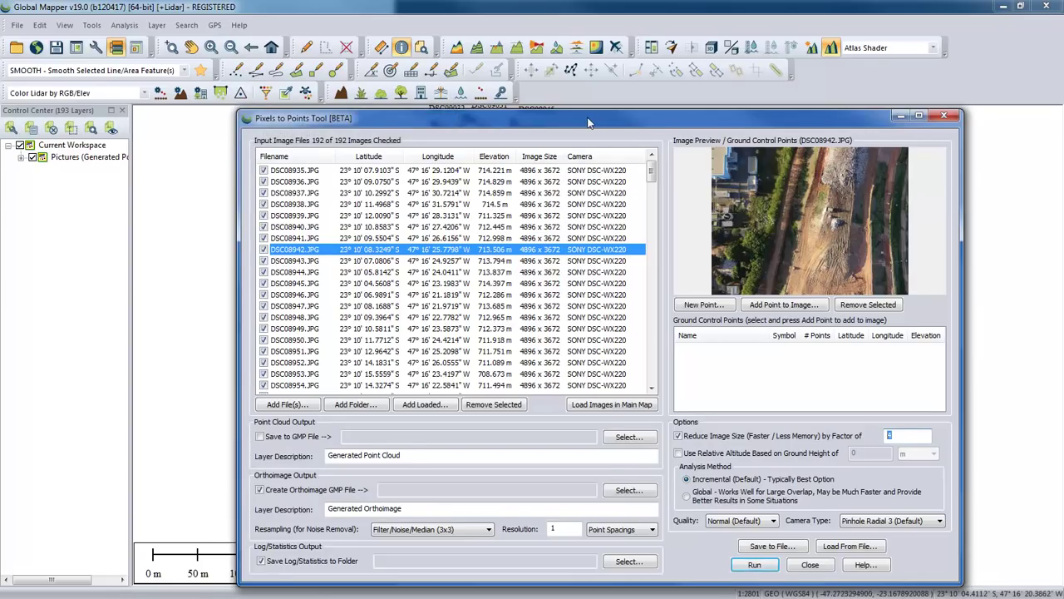
drag(499, 117, 453, 77)
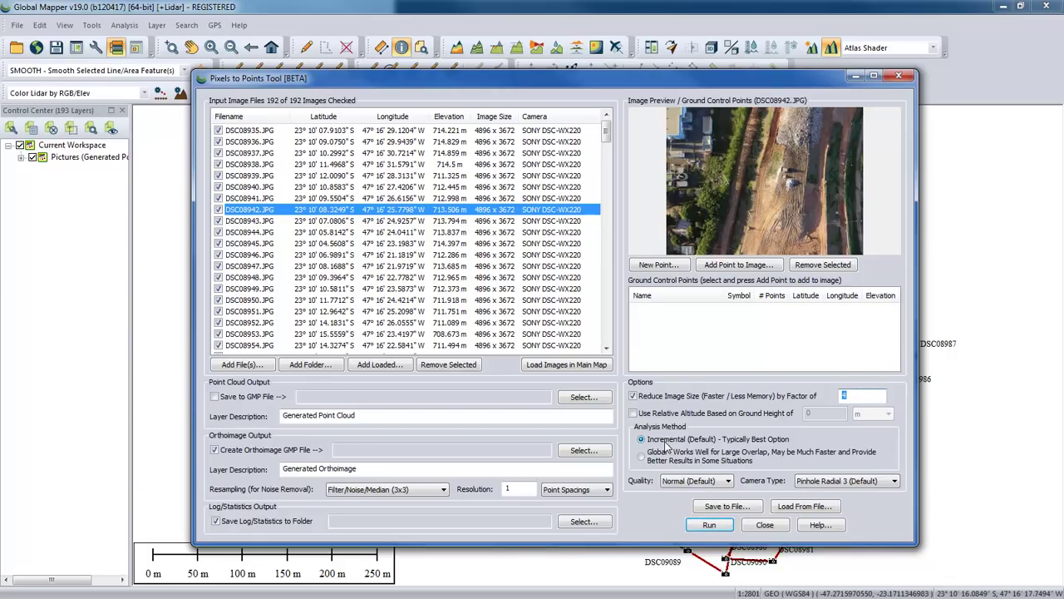
click(397, 131)
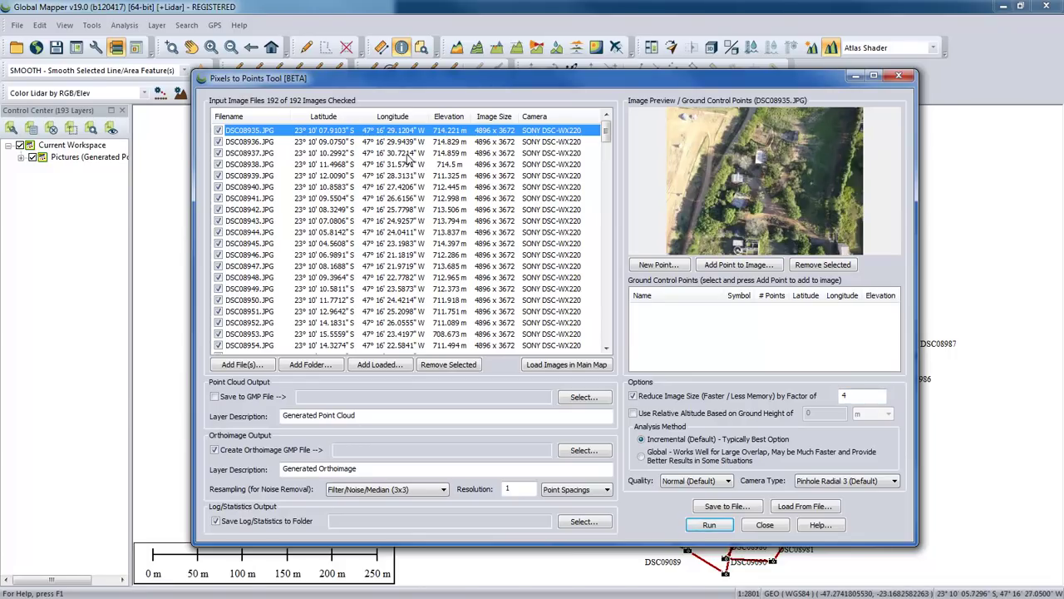
click(428, 145)
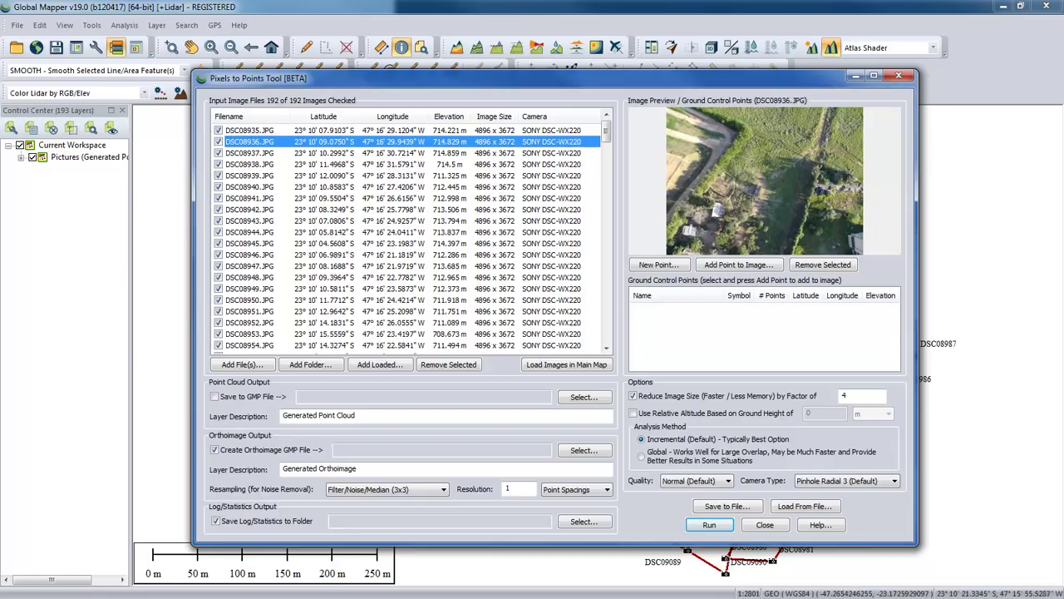
Choose Normal (Default) quality and the Pinhole Radial 3 (Default) camera type for the processing.
click(717, 482)
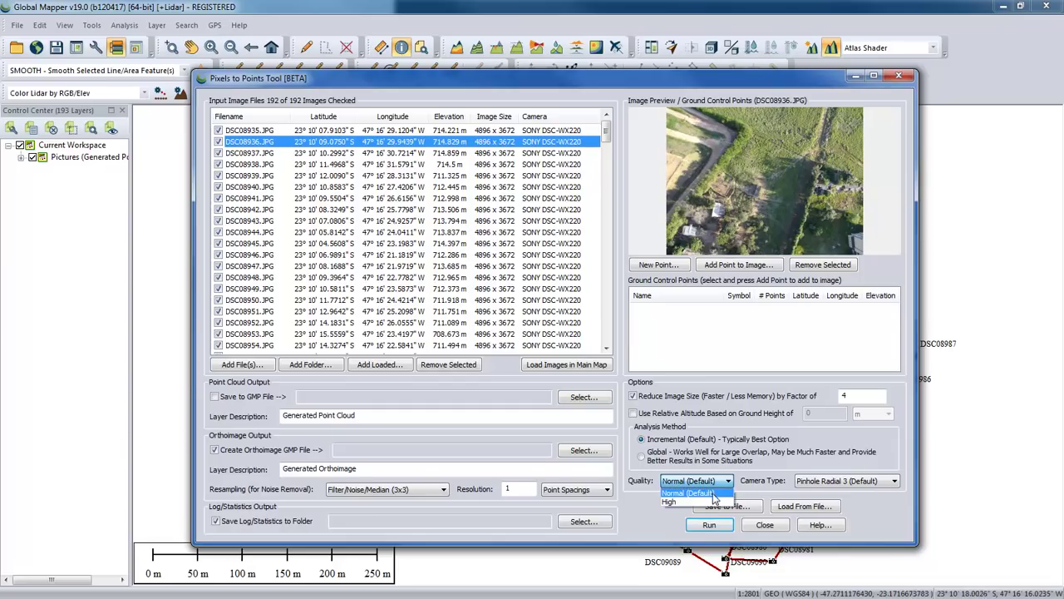
click(713, 493)
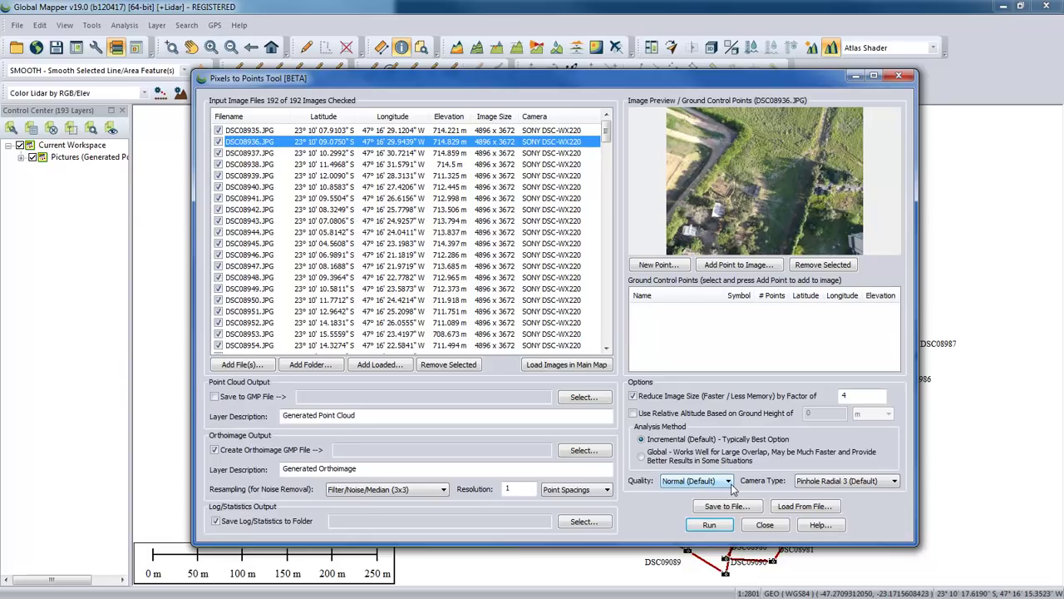
click(820, 482)
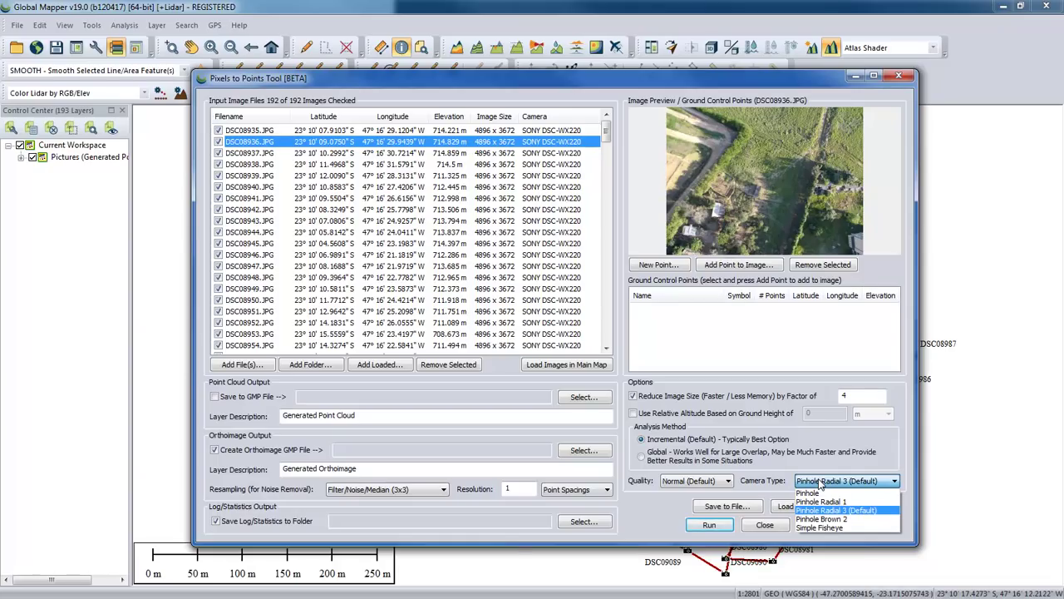
click(854, 510)
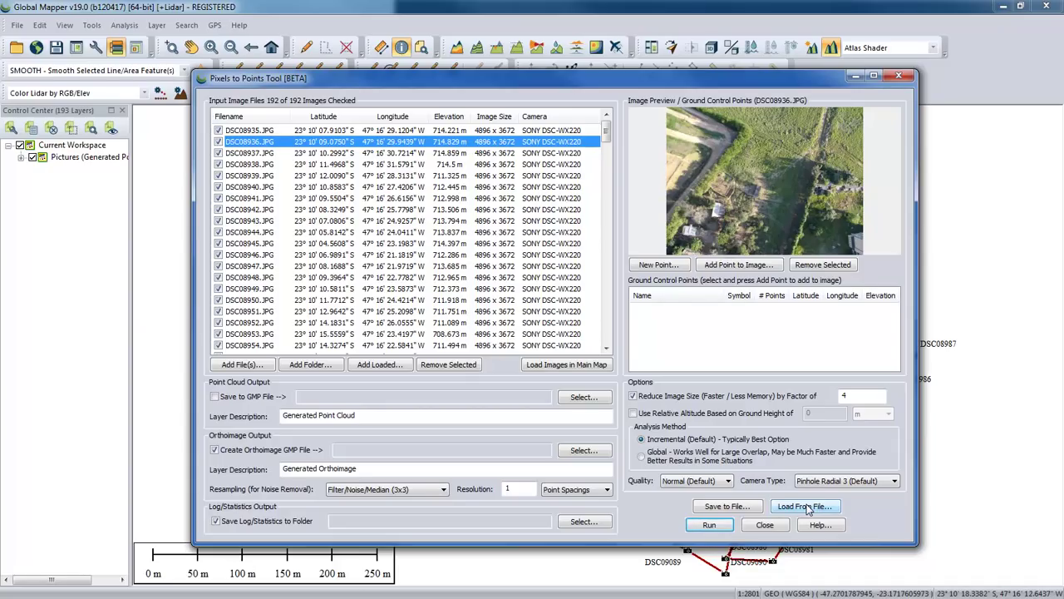
Save the orthoimage output to a GMP file named Test and run the Pixels to Points processing.
click(711, 527)
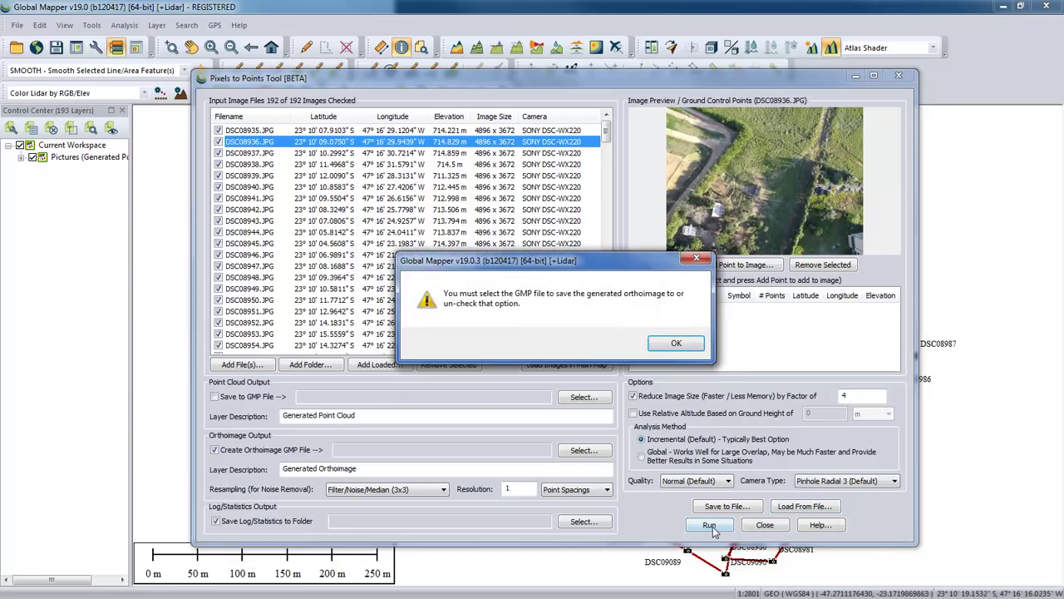
click(661, 343)
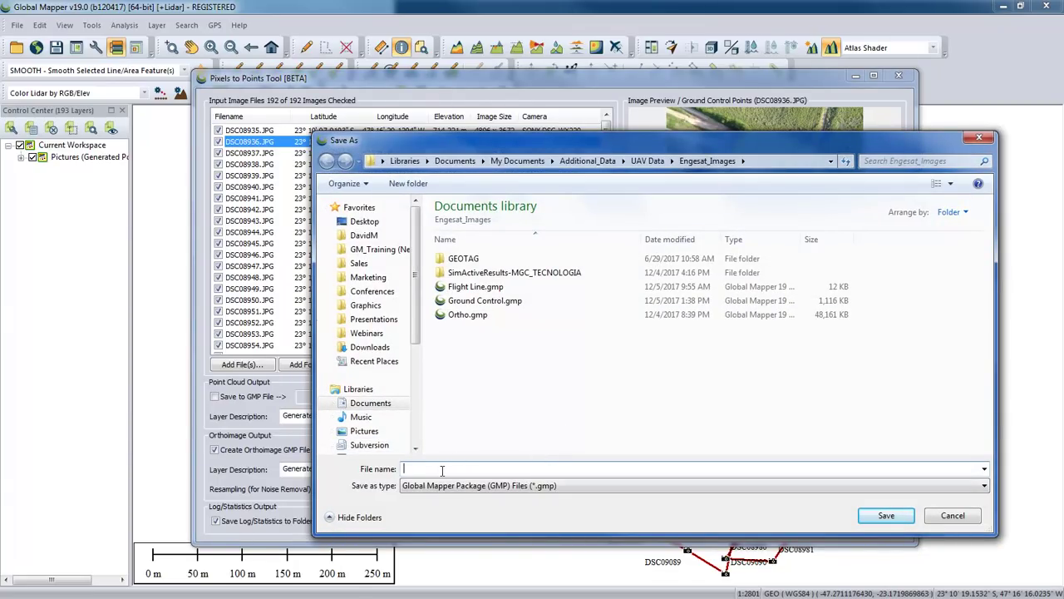
text(Test)
click(887, 517)
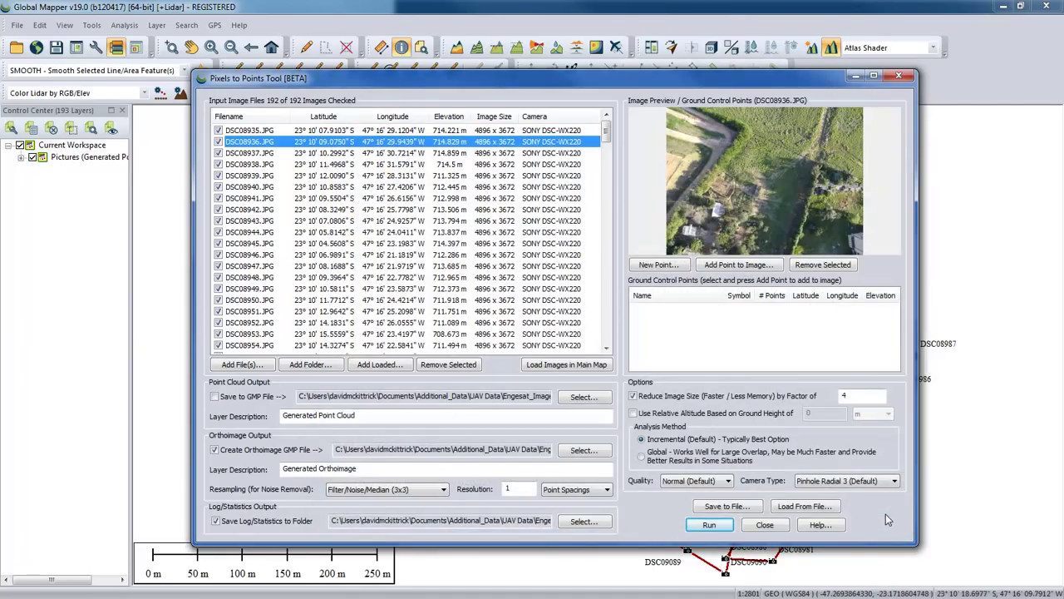
click(719, 526)
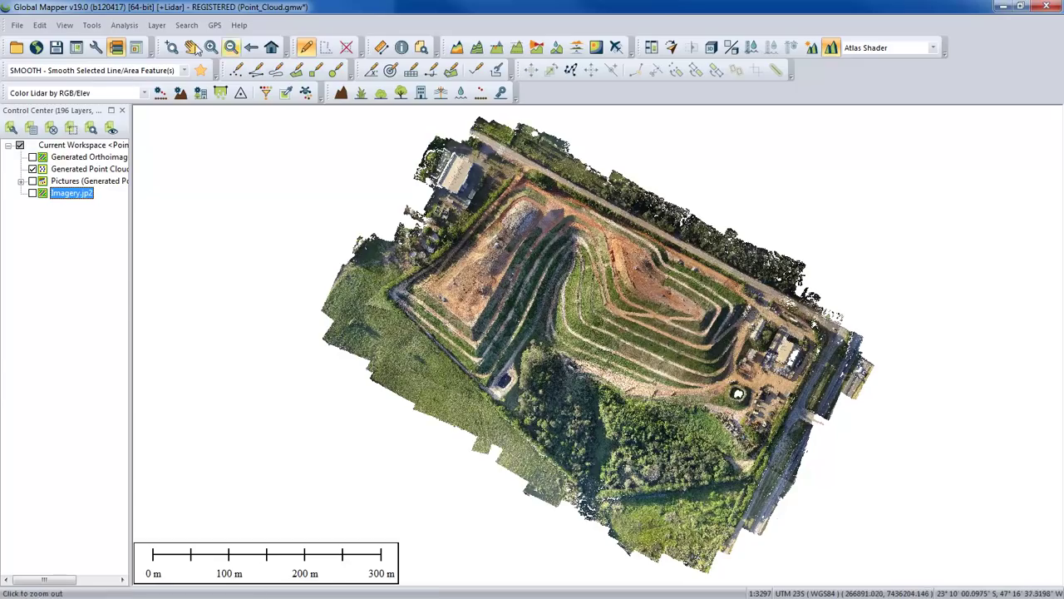
Examine the individual points of the generated point cloud up close on the terraced slope between the two mounds.
click(171, 48)
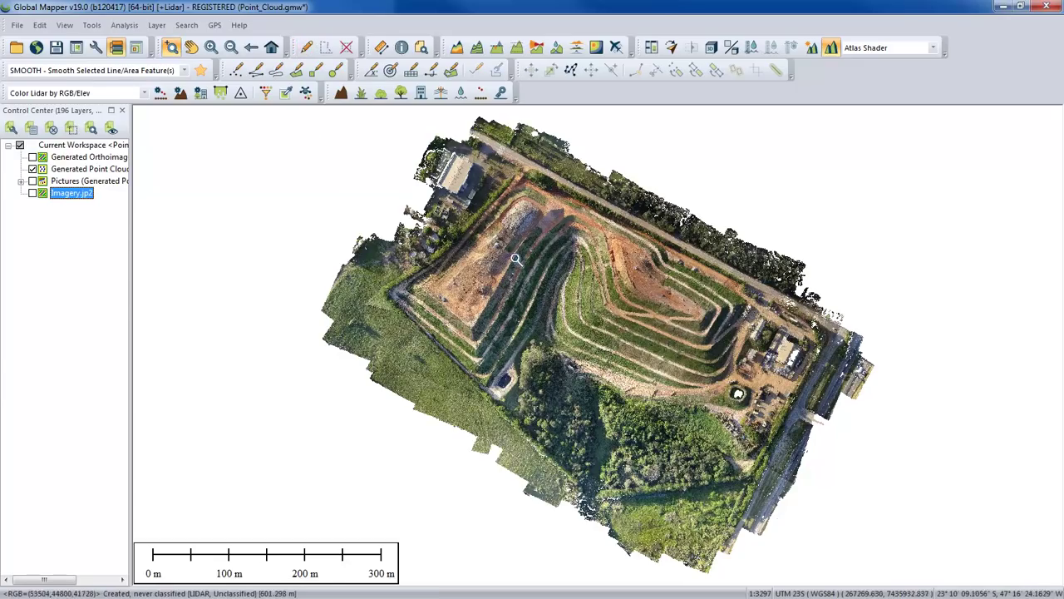
drag(558, 275, 587, 303)
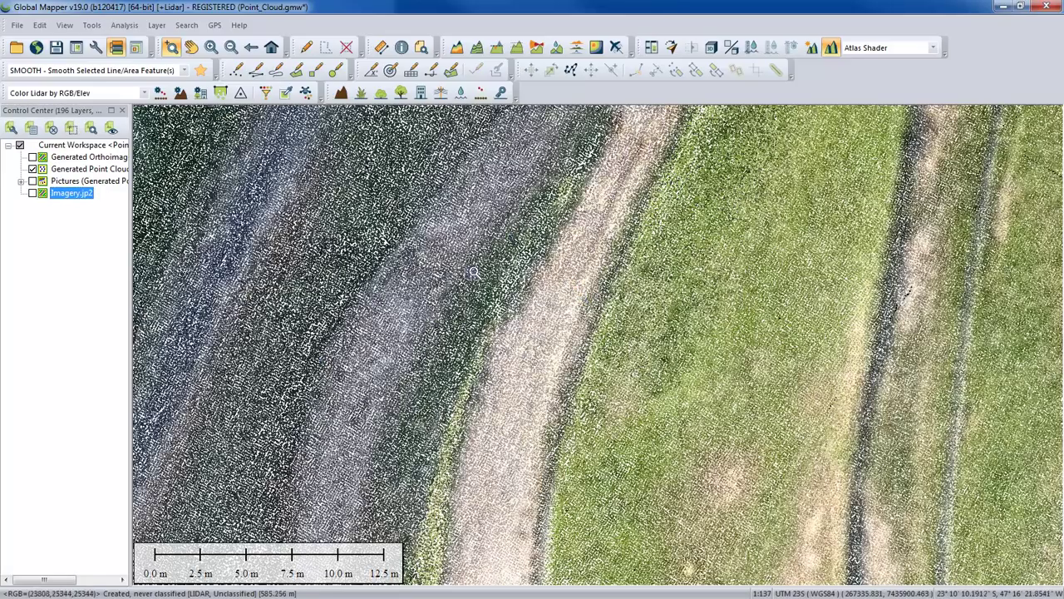
scroll(539, 290, up, 5)
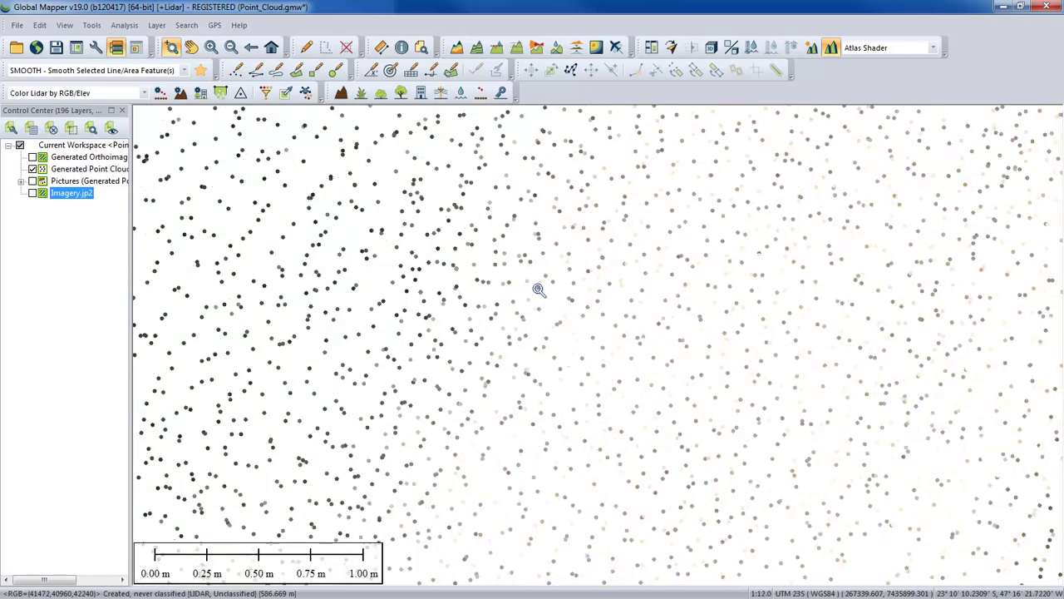
scroll(538, 290, down, 3)
scroll(539, 291, up, 3)
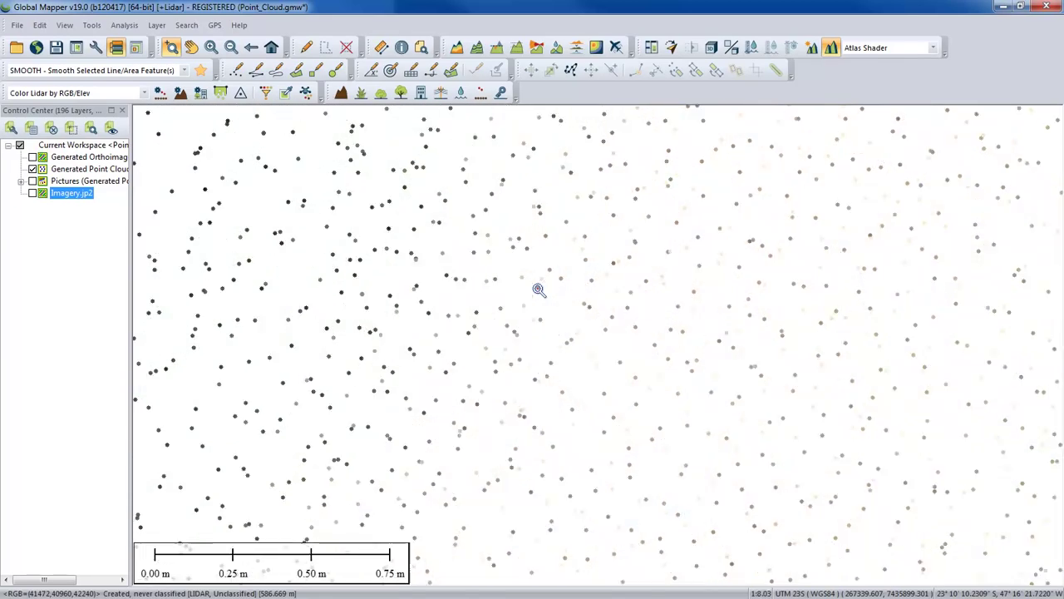
scroll(498, 310, down, 2)
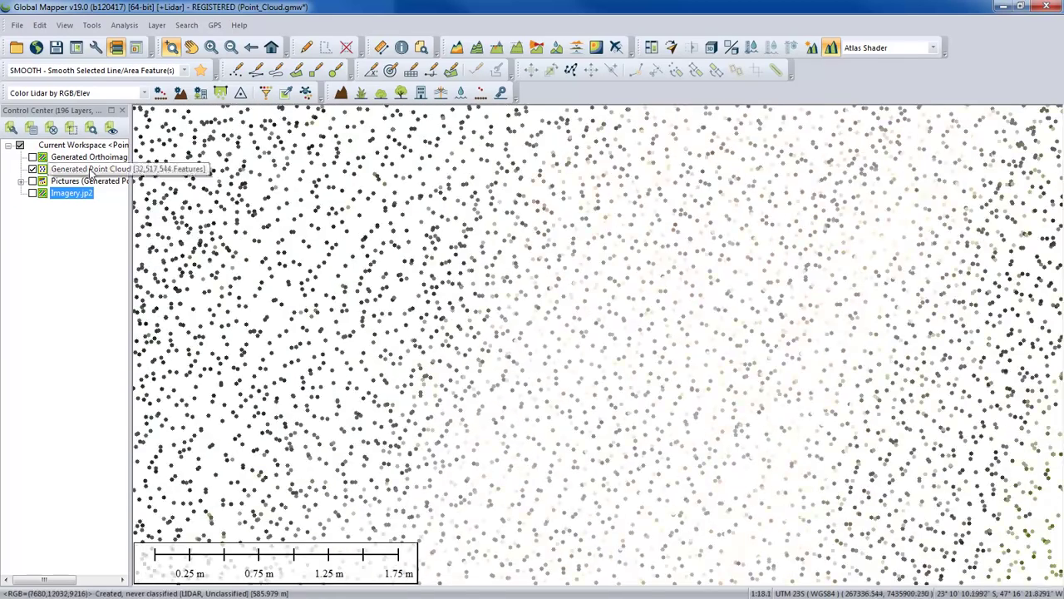
Review the lidar point spacing and point density in the metadata of the Generated Point Cloud layer.
right_click(92, 172)
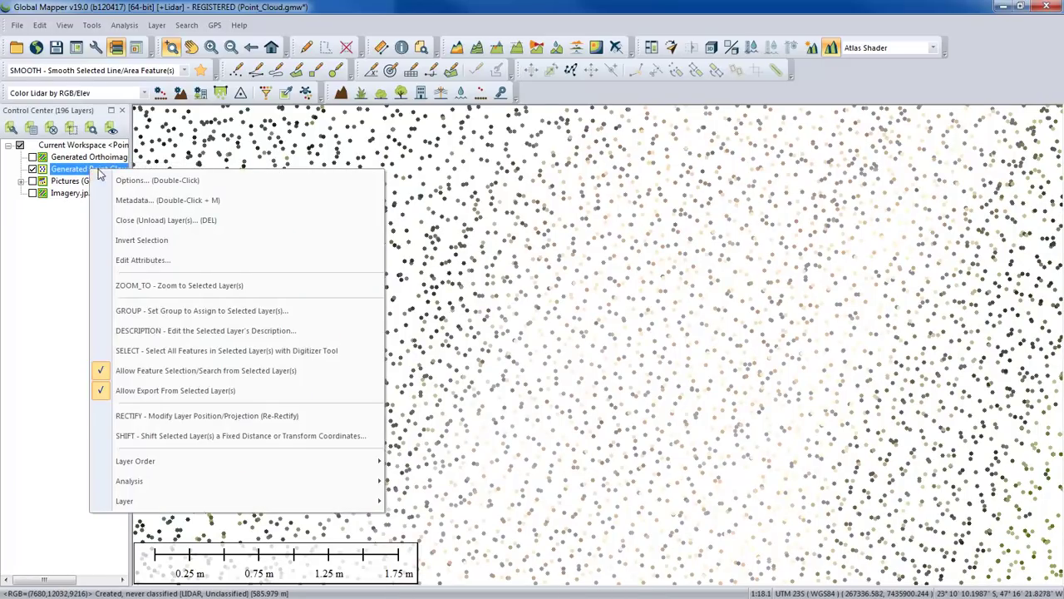
click(141, 200)
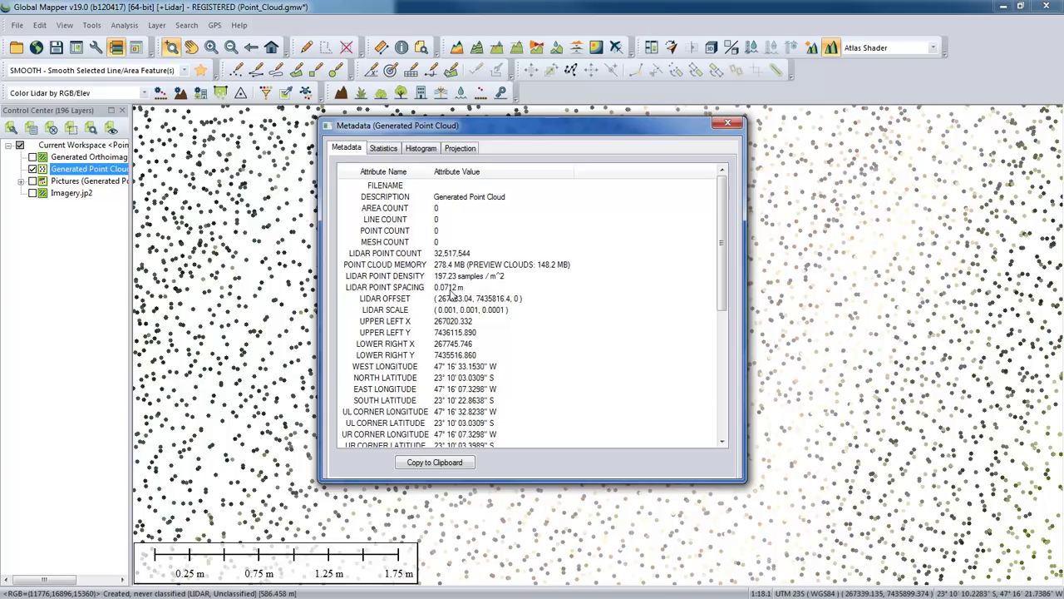
click(452, 291)
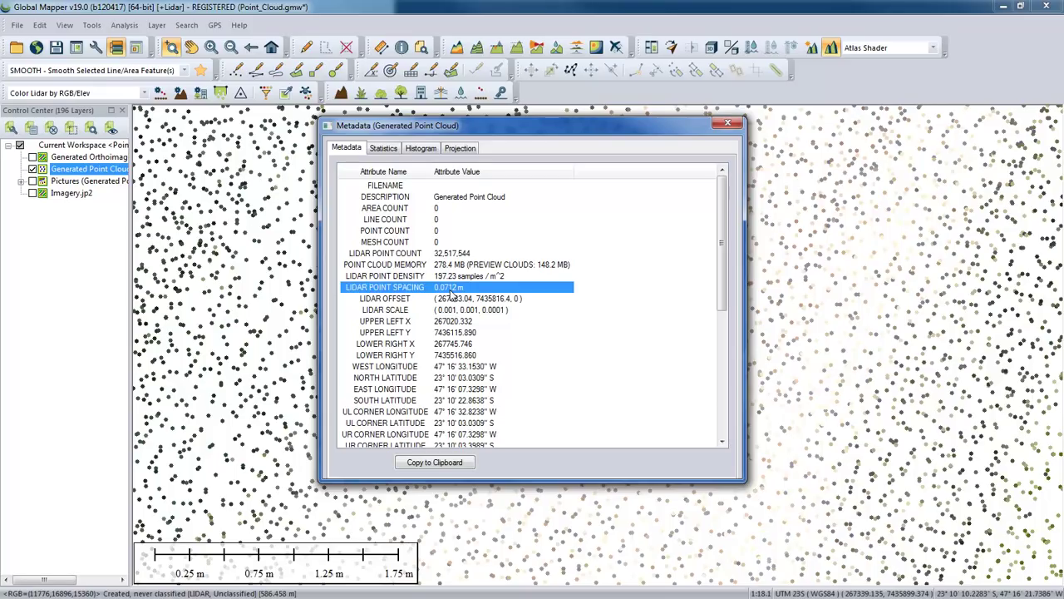
click(455, 279)
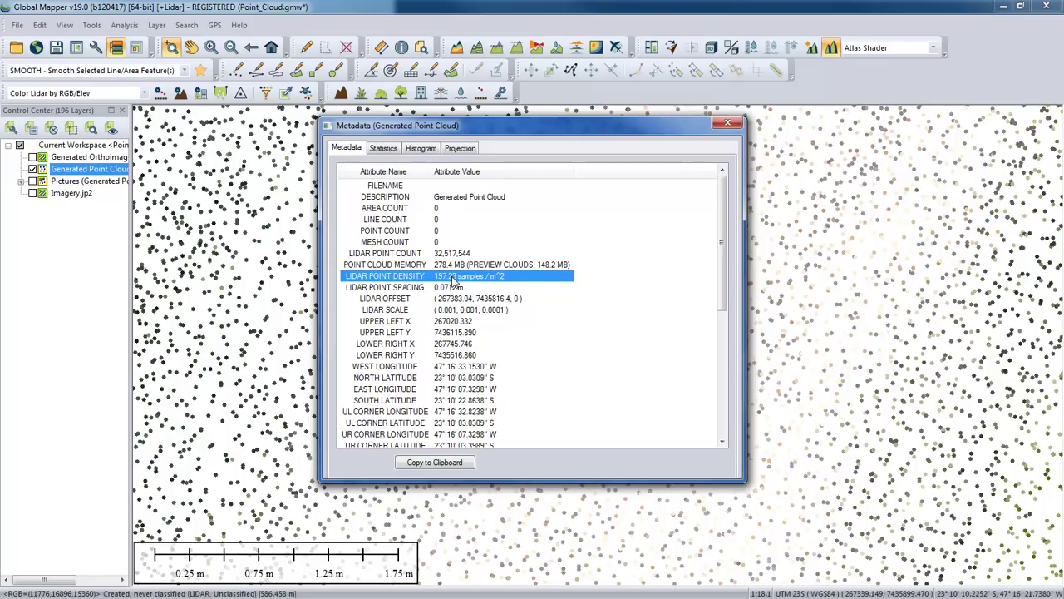
click(727, 124)
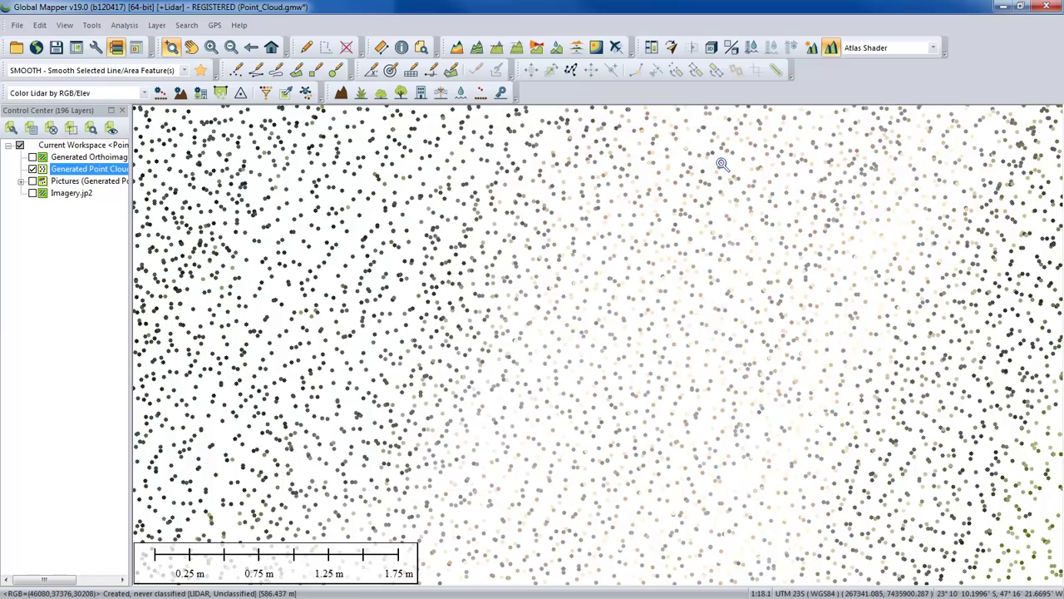
Generate a path profile of the point cloud from the bare-earth mound across the valley to the opposite terraces.
scroll(702, 241, down, 2)
scroll(696, 255, down, 3)
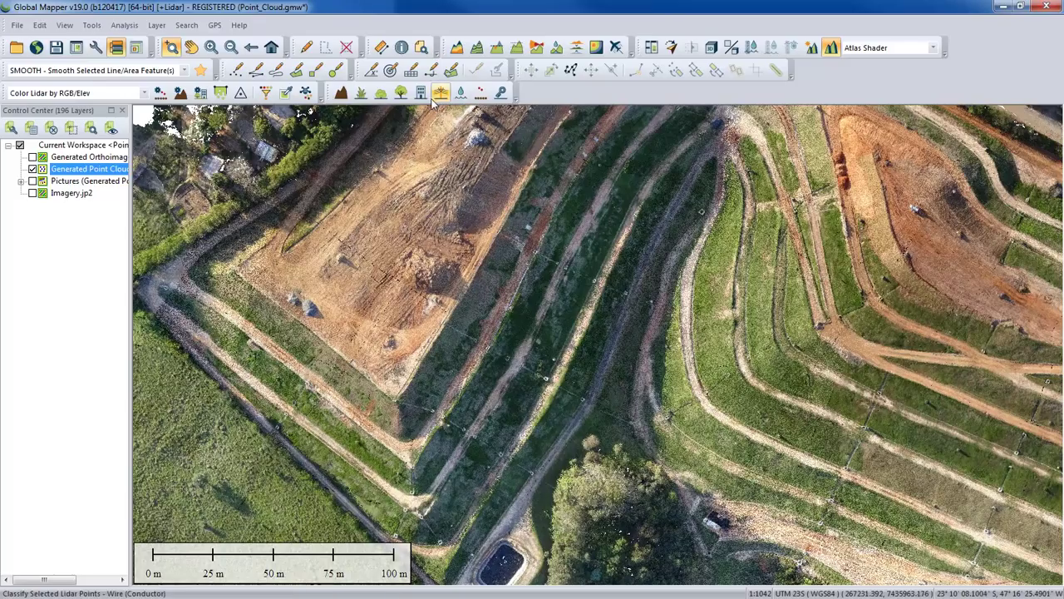
click(516, 48)
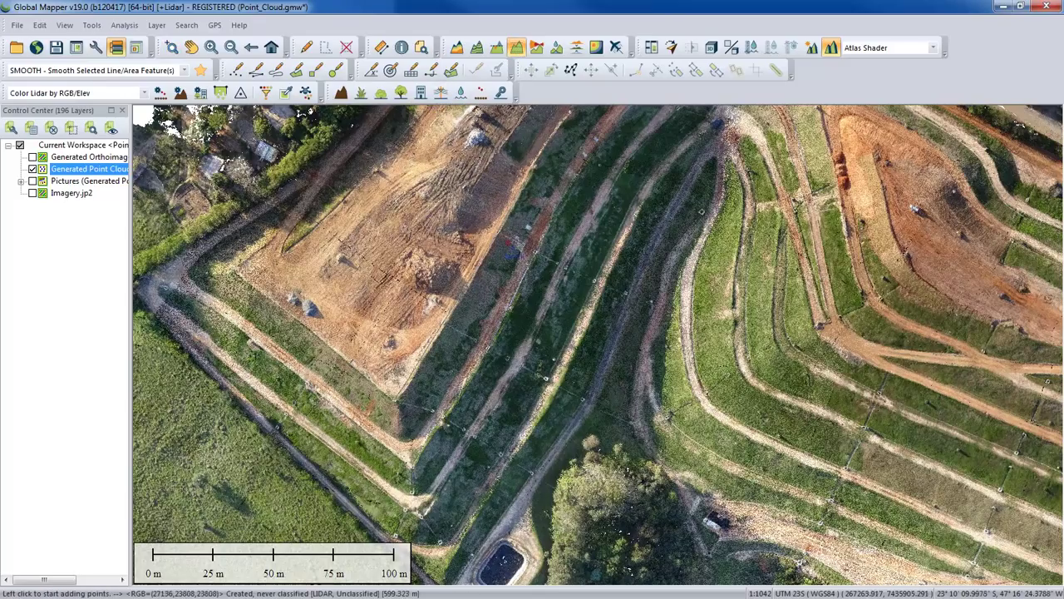
click(450, 194)
right_click(807, 276)
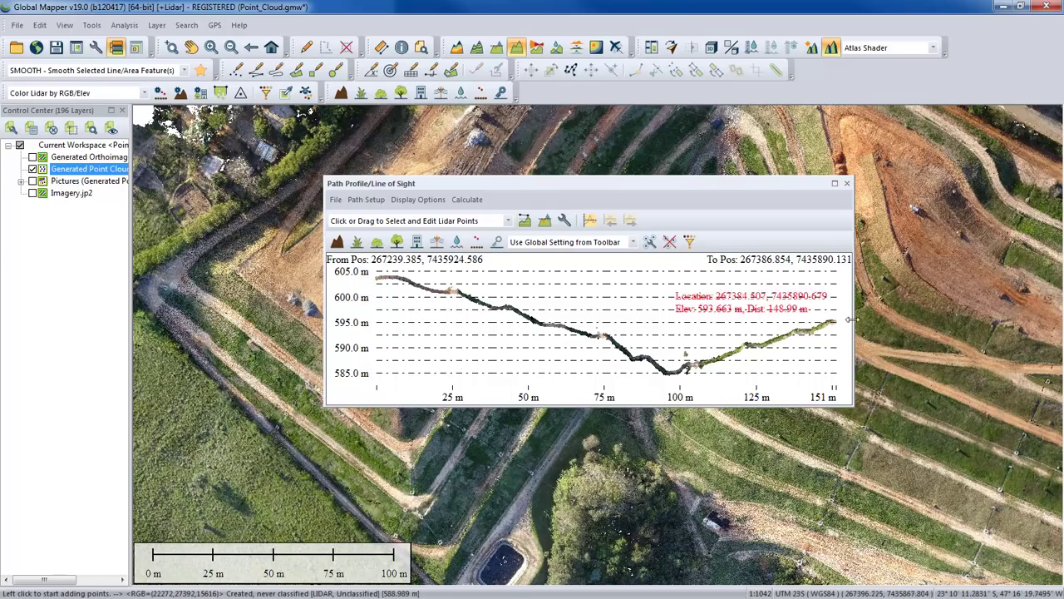
click(847, 184)
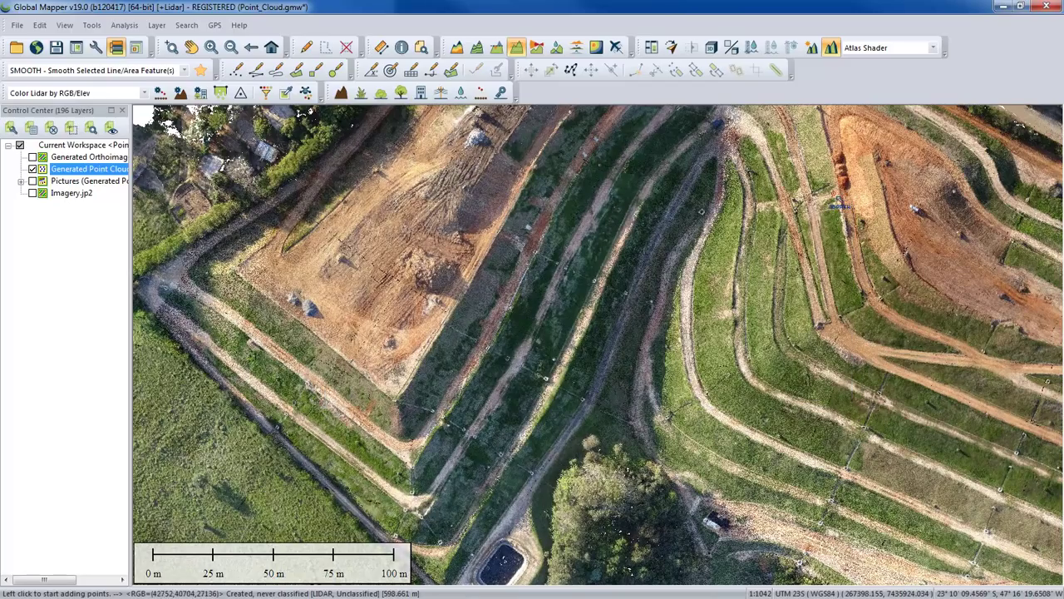
Open the point cloud in the 3D viewer and orbit around the terraced mounds to inspect them from different sides.
click(711, 47)
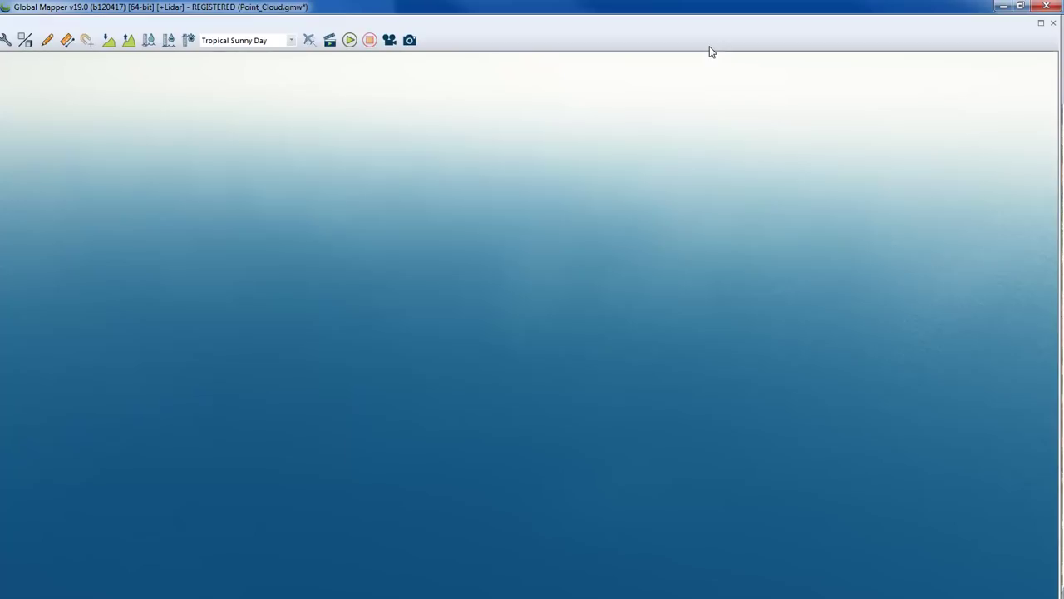
scroll(503, 386, up, 5)
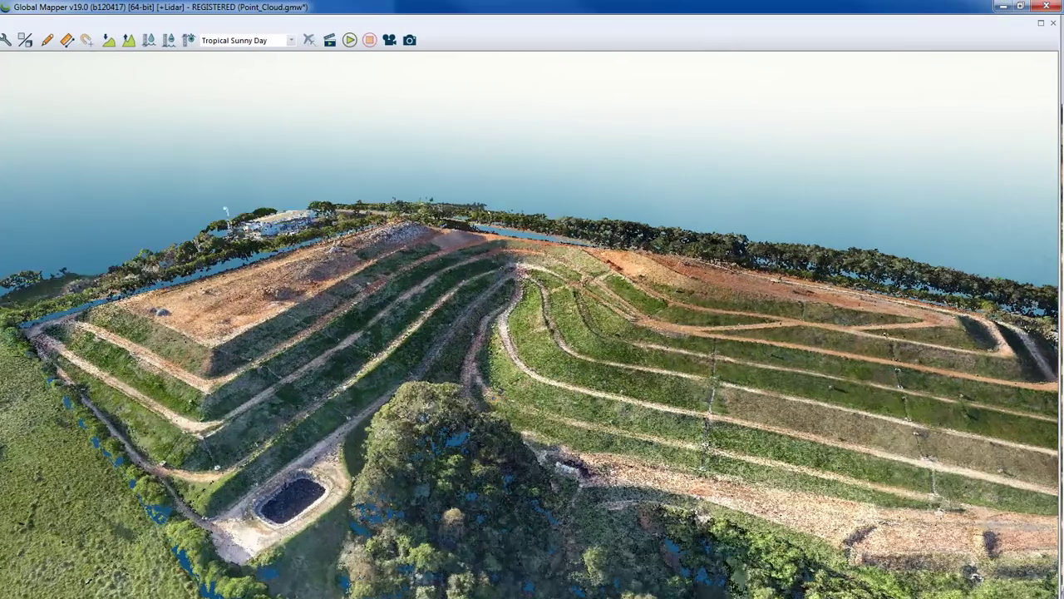
key(Right)
key(Right)
key(Right)
key(Right)
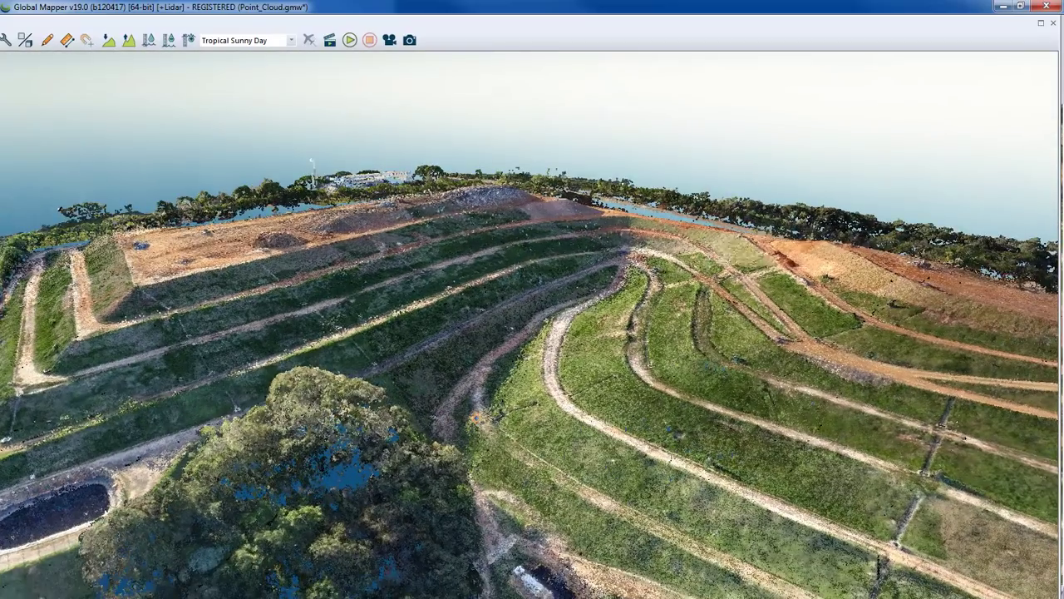
key(Left)
key(Left)
key(Left)
key(Left)
key(Left)
key(Left)
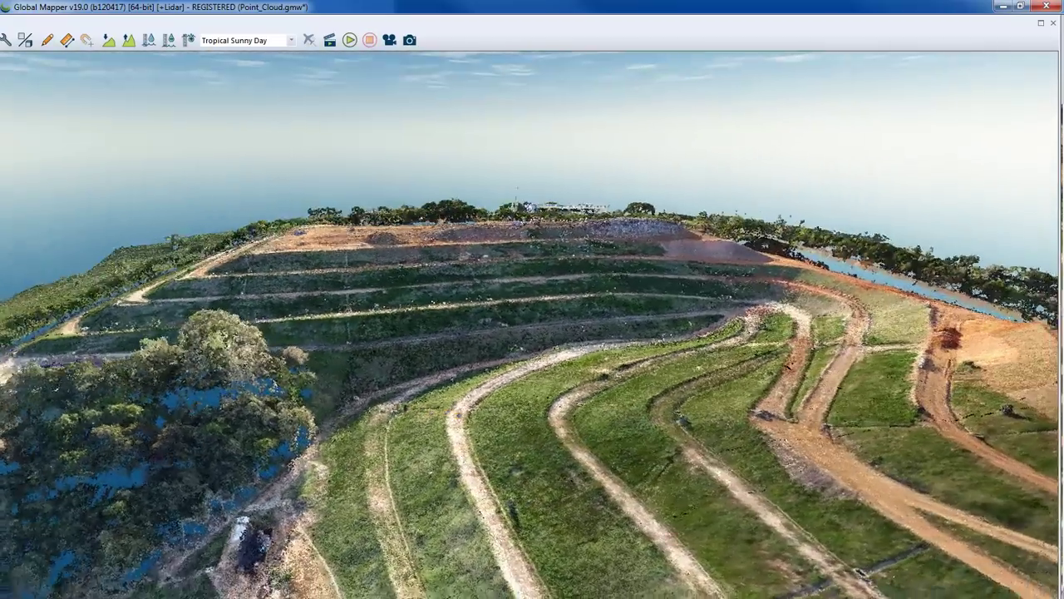
key(Left)
key(Left)
key(Left)
key(Left)
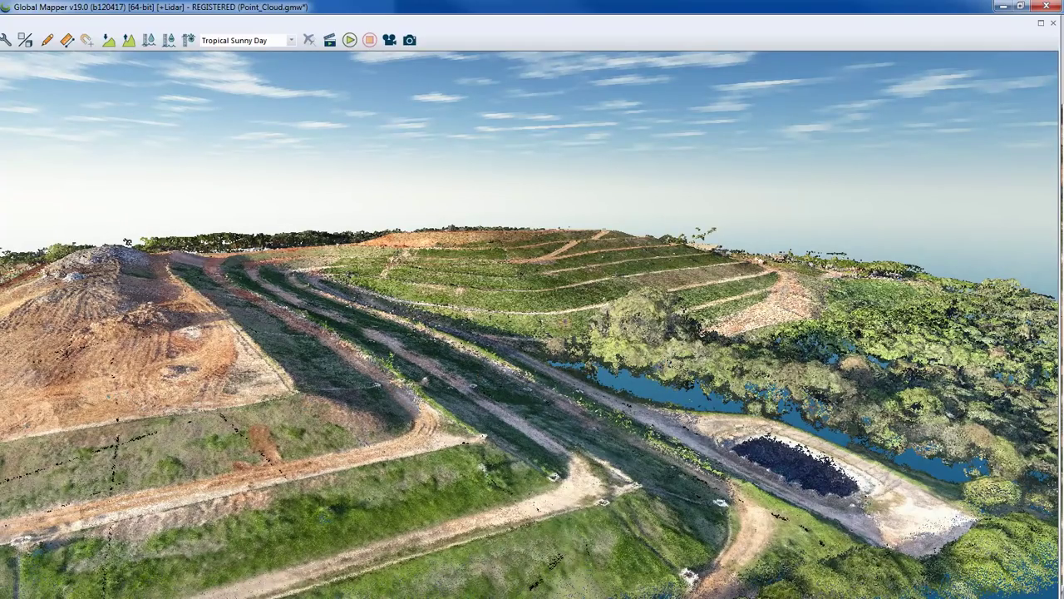
Maximize the 3D viewer, restore its home view and examine the terraces close up before closing it.
scroll(594, 362, down, 5)
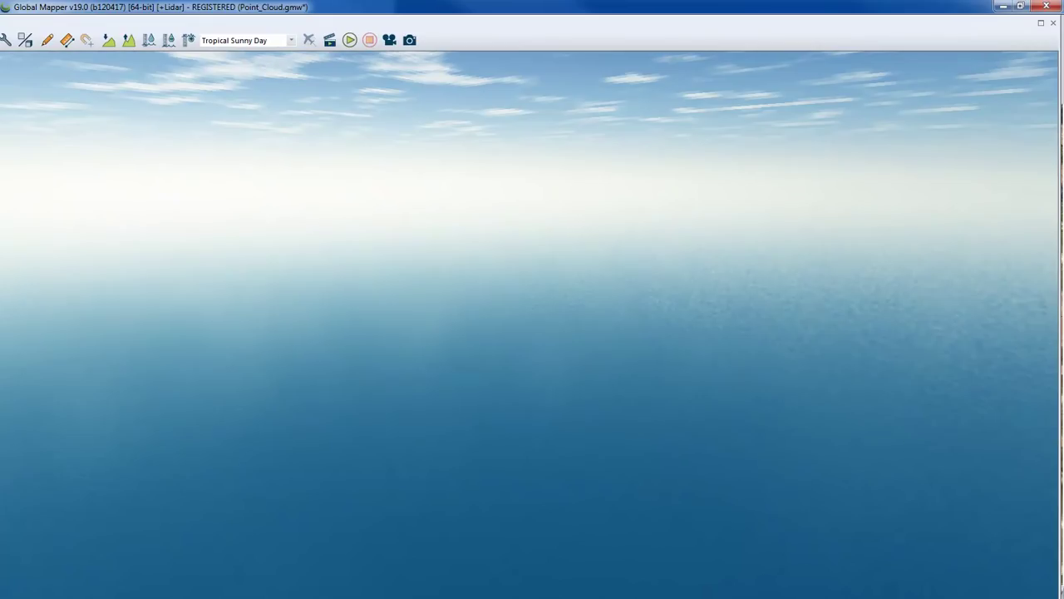
scroll(441, 166, up, 3)
scroll(473, 363, up, 2)
scroll(475, 203, down, 2)
scroll(466, 375, up, 1)
scroll(444, 138, up, 1)
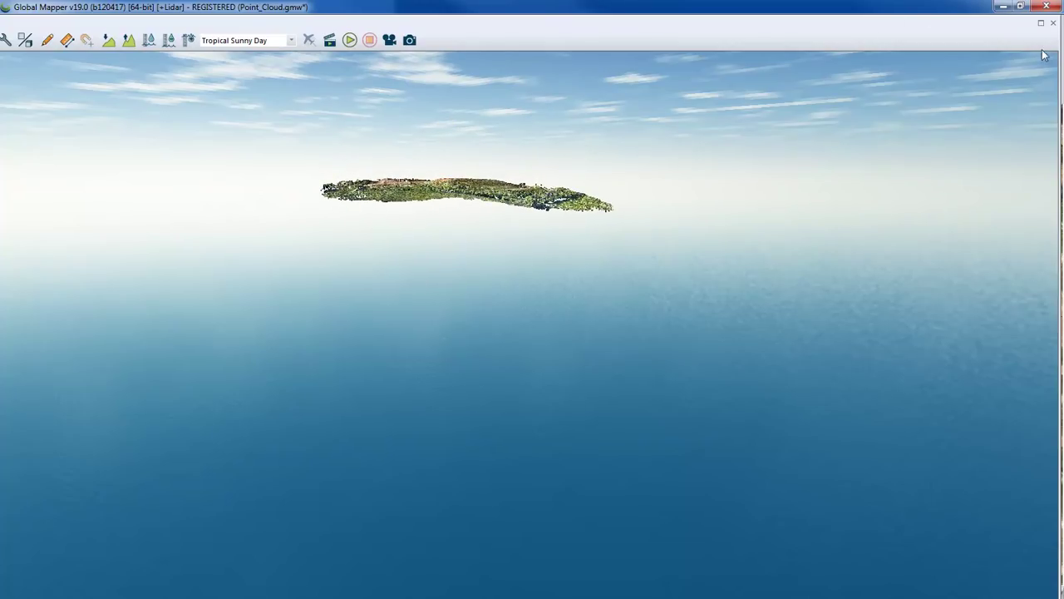
click(1040, 24)
click(155, 25)
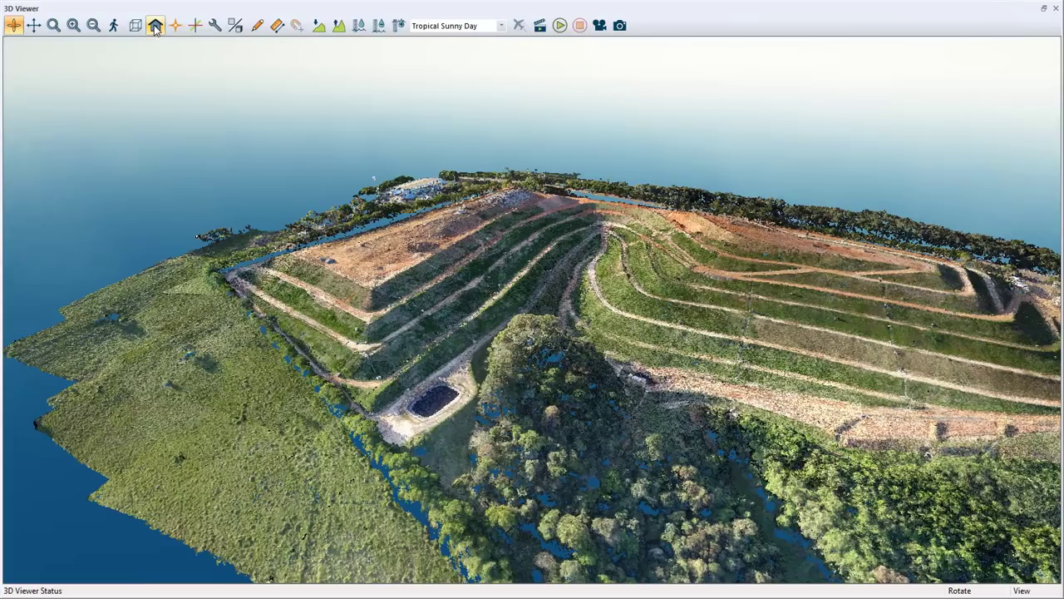
scroll(587, 342, up, 3)
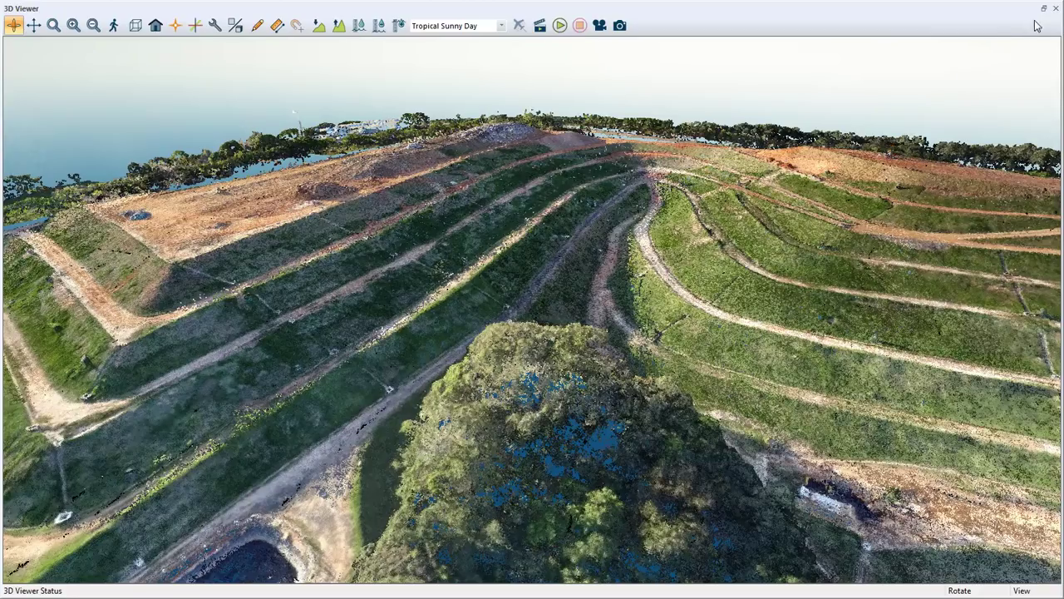
click(1058, 8)
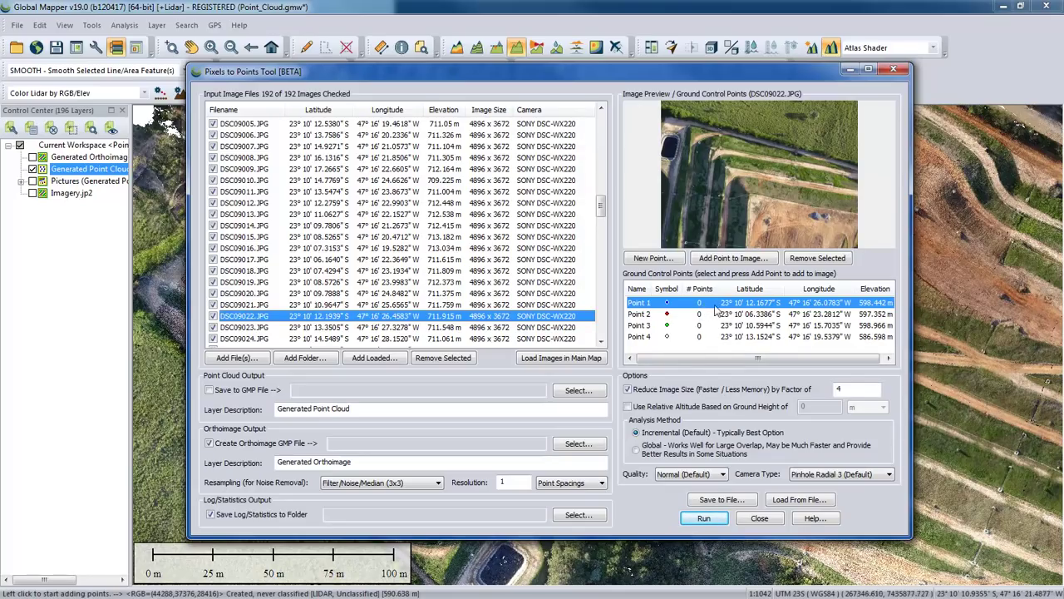
Examine the name, elevation and location settings for a new ground control point without creating one.
click(664, 262)
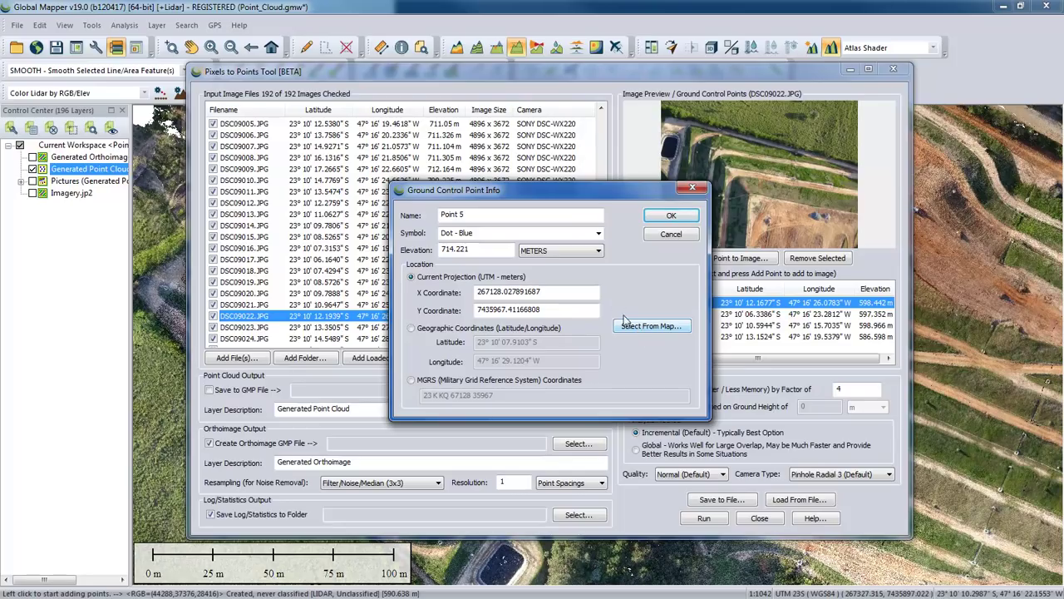
click(465, 251)
click(671, 235)
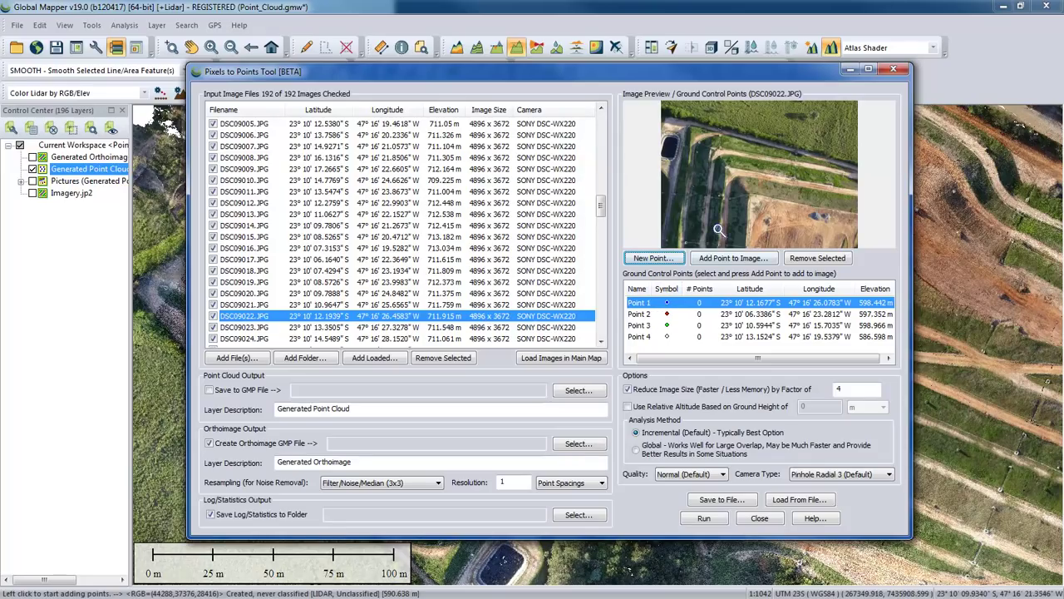
Add ground control point Point 1 to image DSC09022.JPG at the small marker beside the terrace path.
click(728, 172)
click(729, 172)
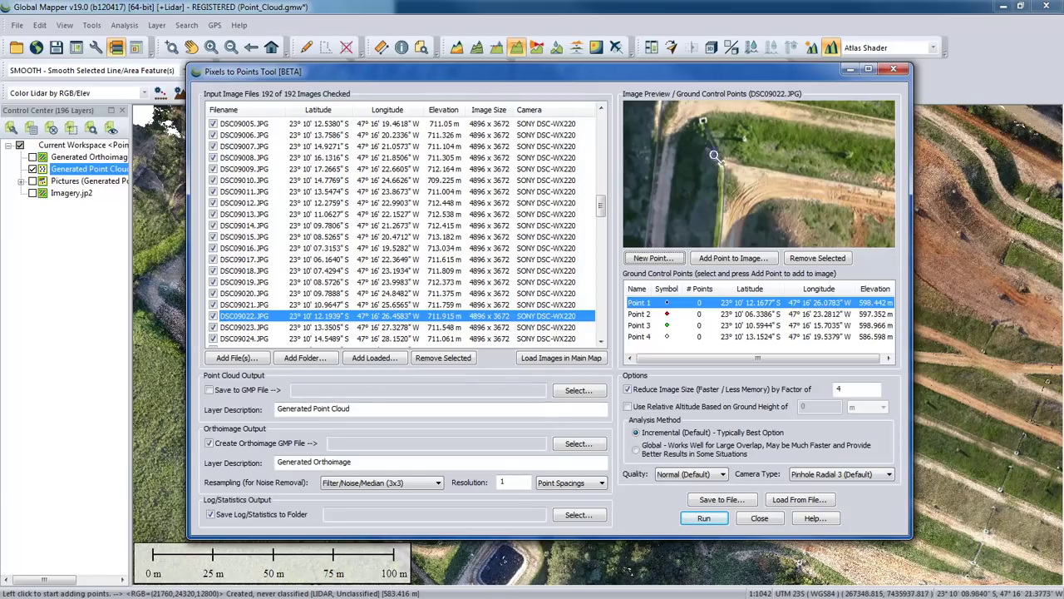
click(731, 259)
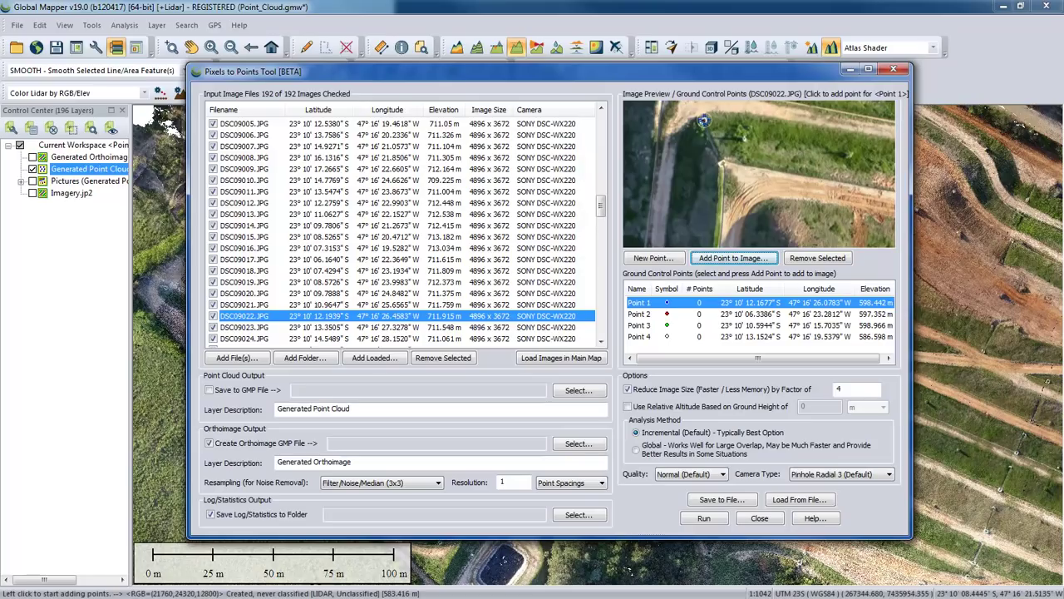
click(703, 121)
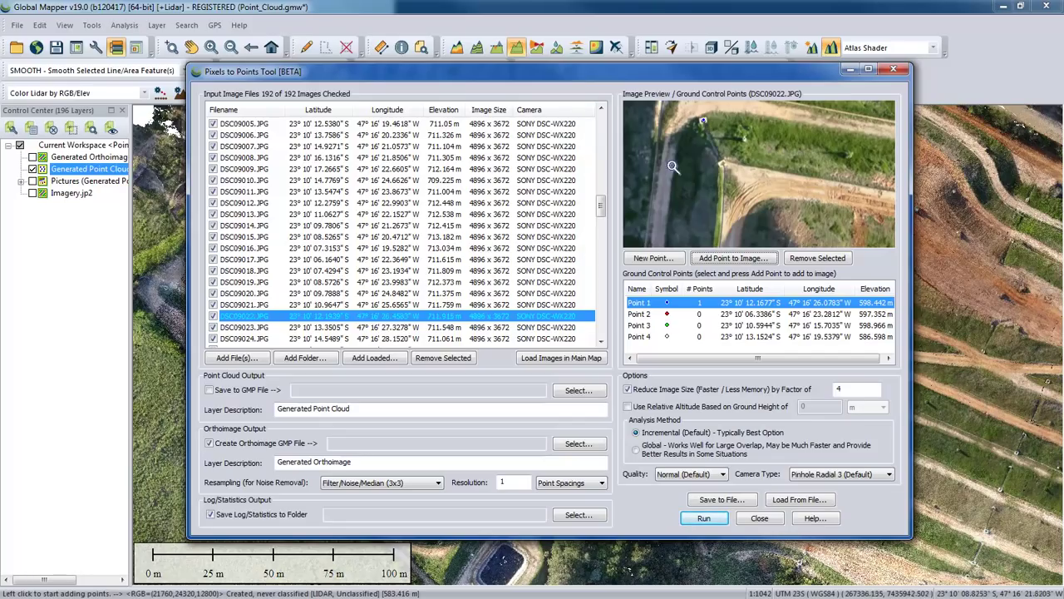
Preview the neighbouring images DSC09021.JPG and DSC09023.JPG to look for the location of Point 1.
click(391, 306)
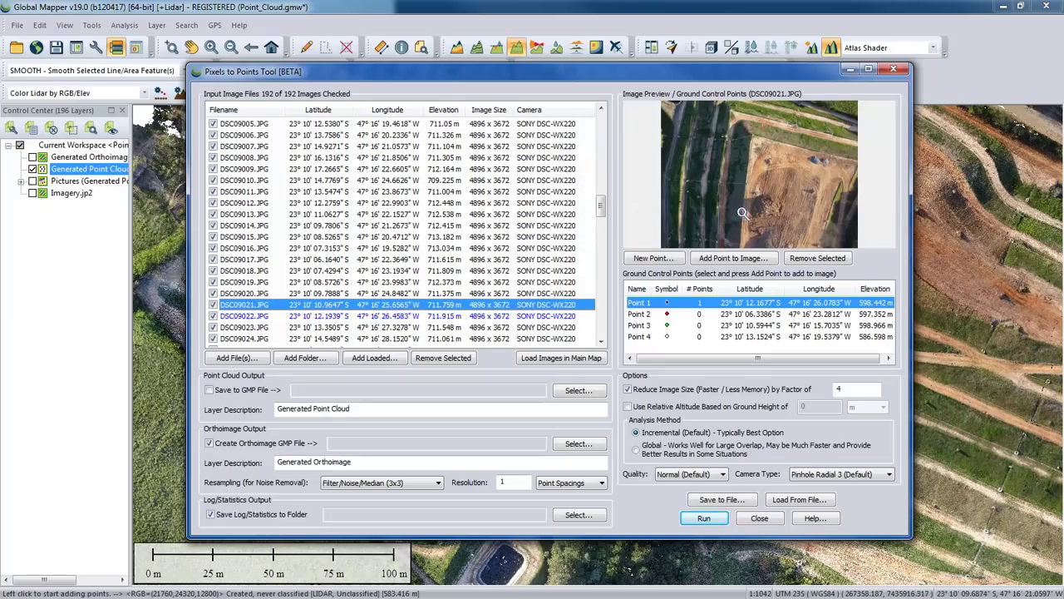
click(360, 329)
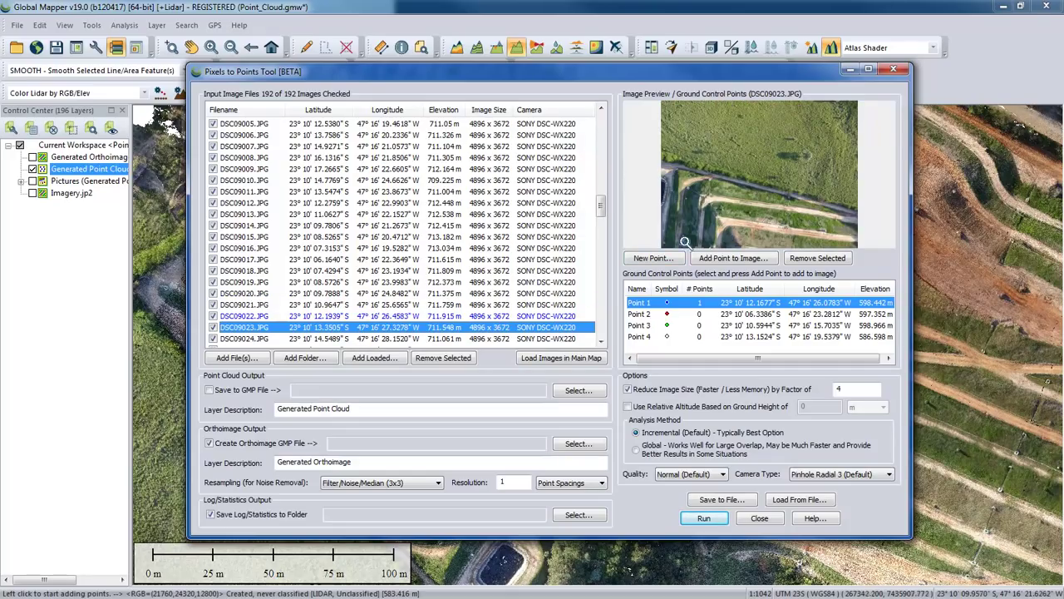
Add ground control point Point 1 to image DSC09023.JPG at the centre of the white square marker beside the terrace path.
scroll(707, 209, up, 2)
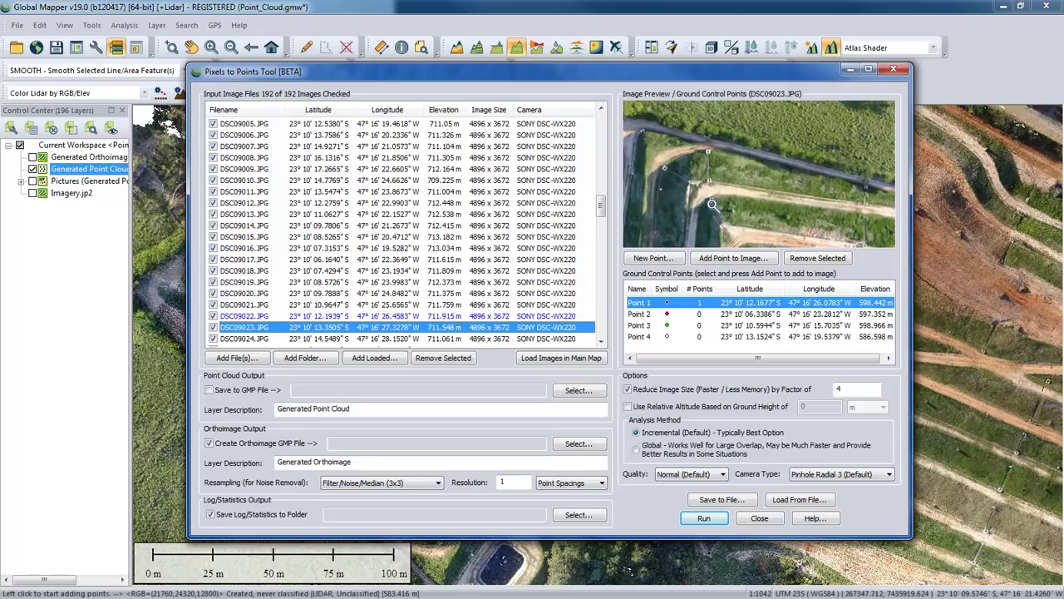
scroll(712, 209, up, 2)
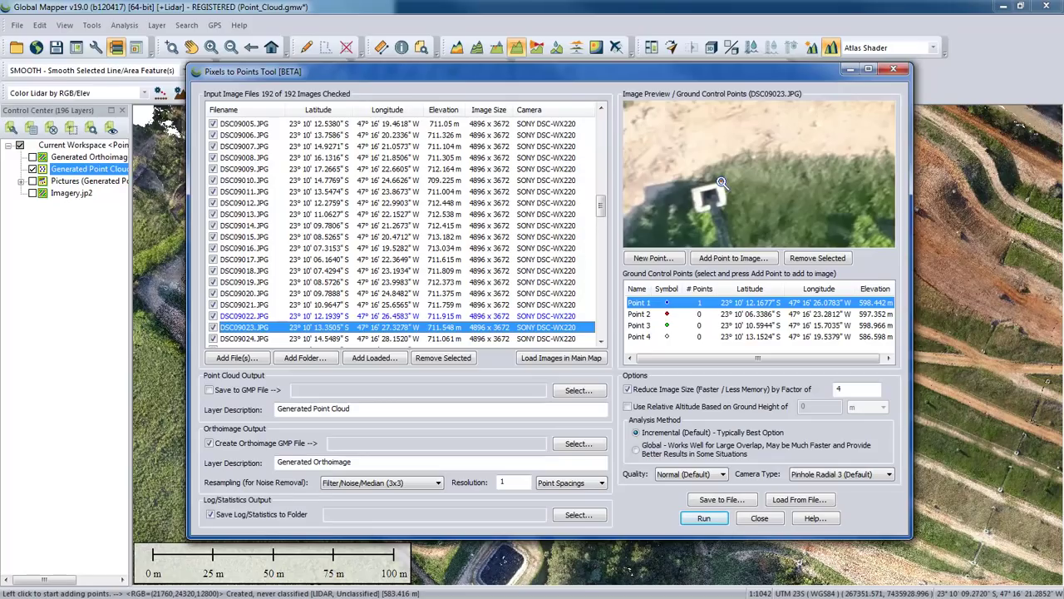
click(715, 259)
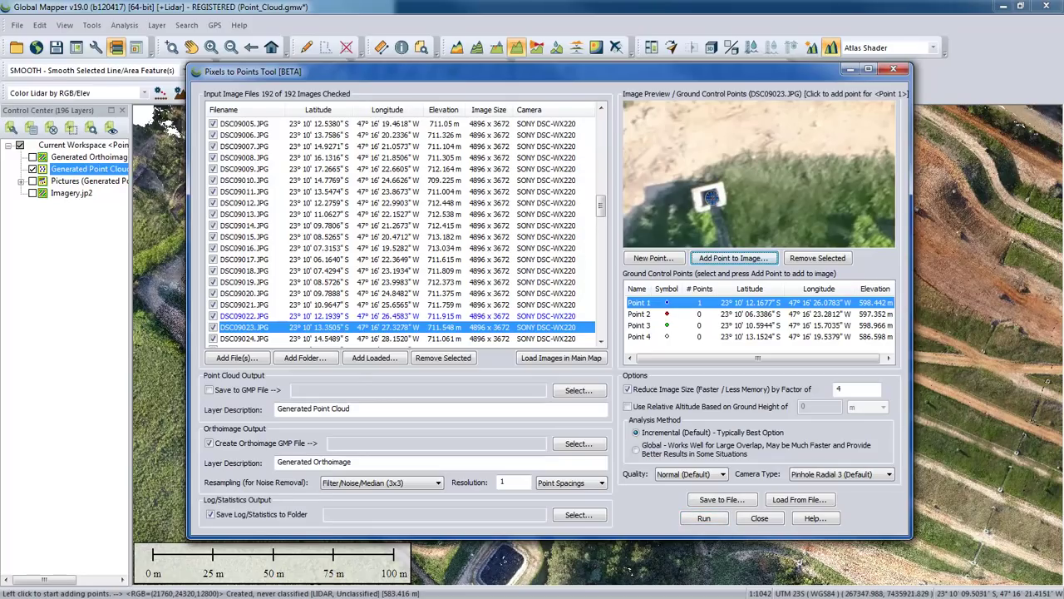
click(709, 196)
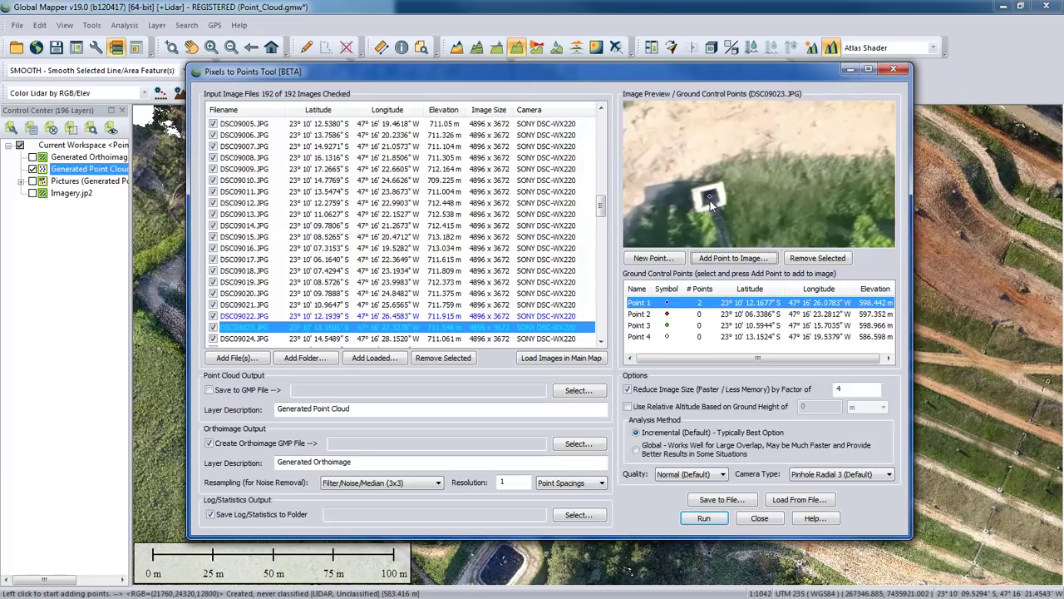
Check the settings for a new ground control point without creating one, and close the Pixels to Points tool.
click(647, 259)
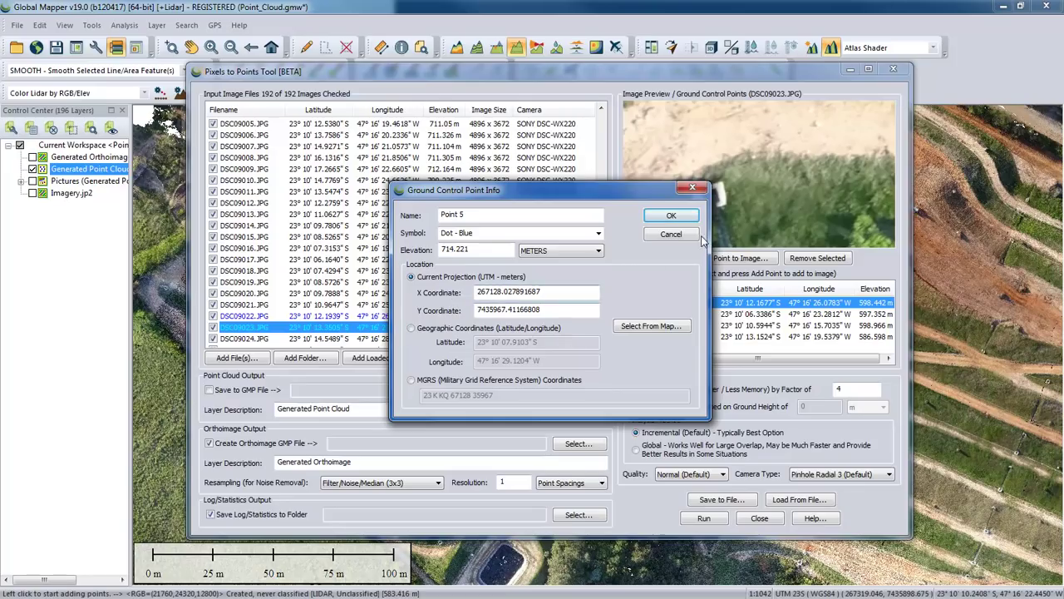
click(671, 235)
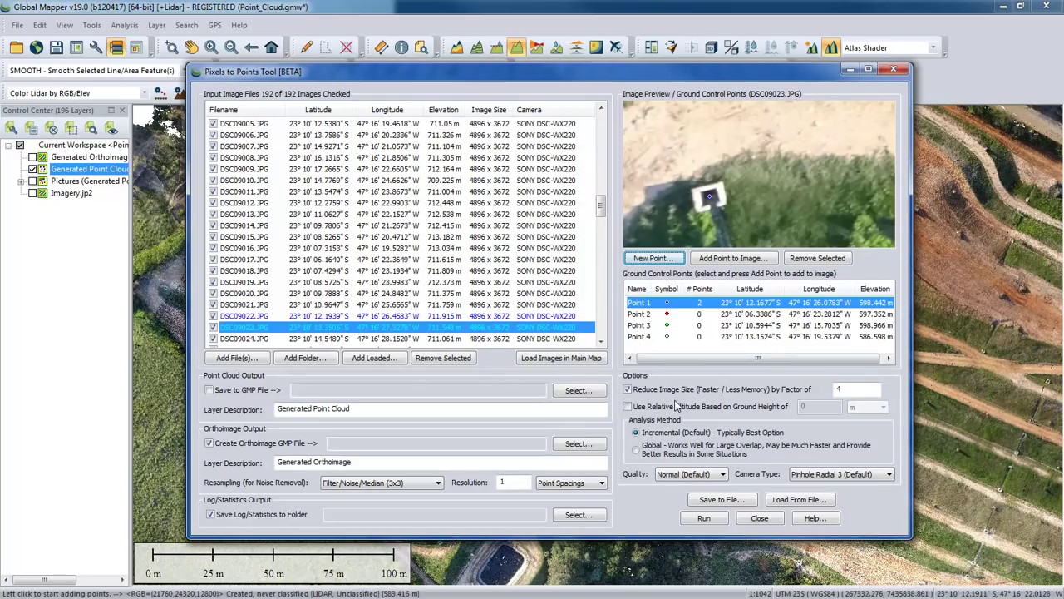
click(761, 518)
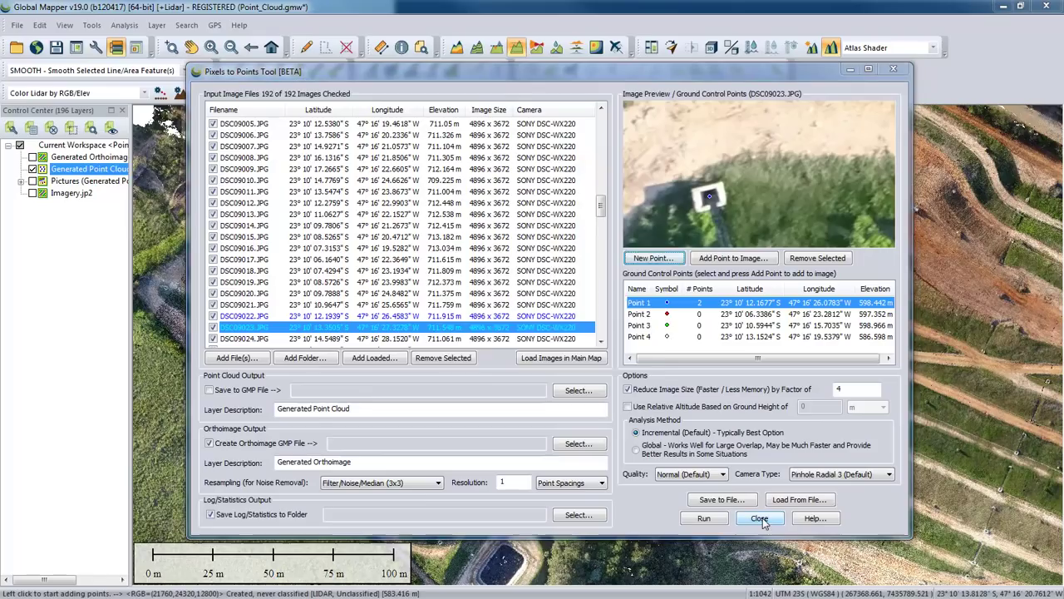
click(572, 337)
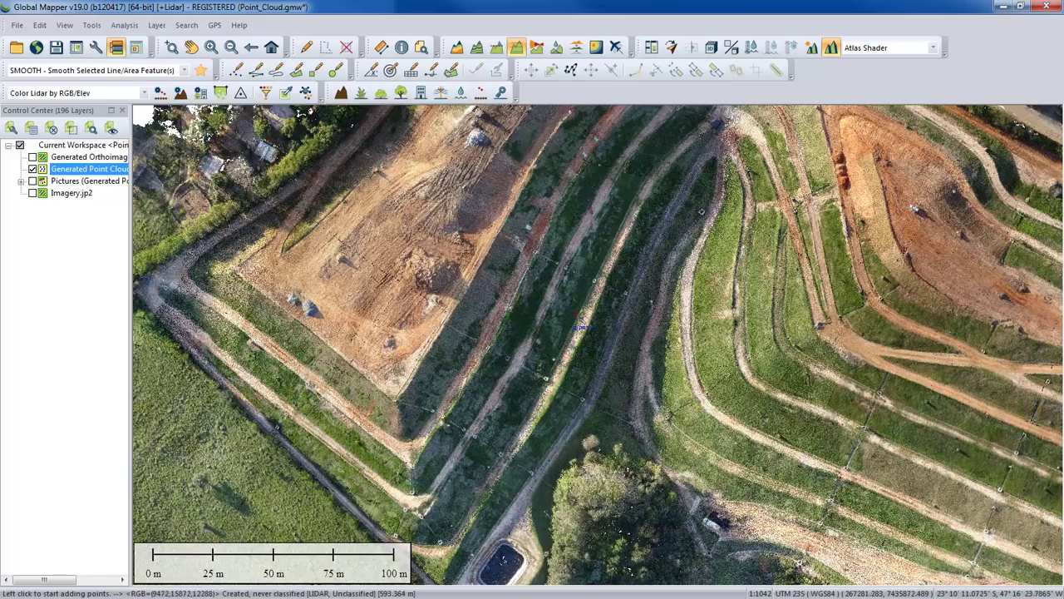
Compare the whole Generated Point Cloud with the Imagery.jp2 background by switching the visibility of both layers on and off.
scroll(575, 309, down, 3)
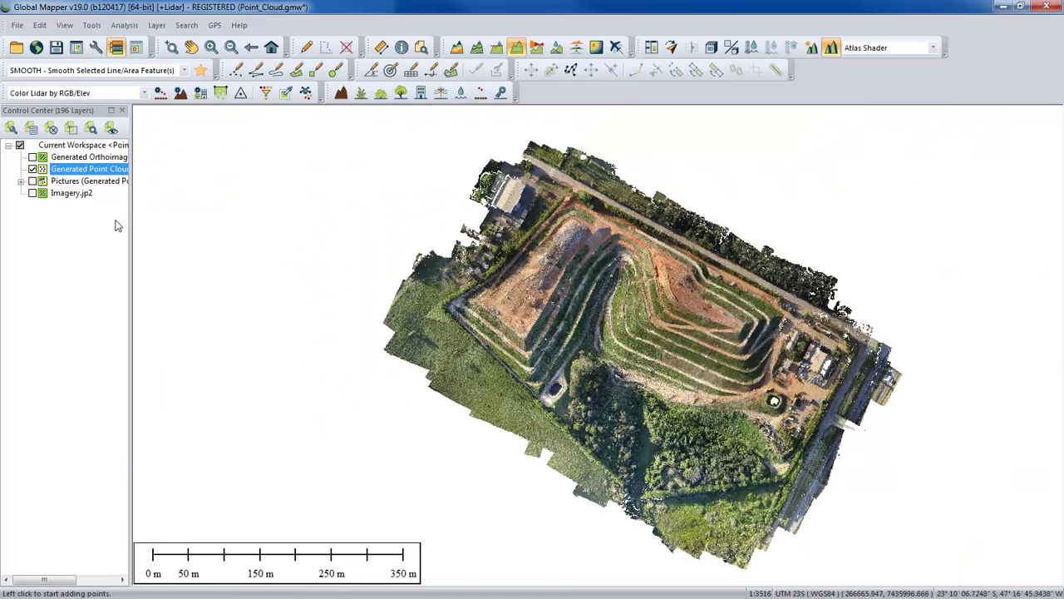
click(32, 193)
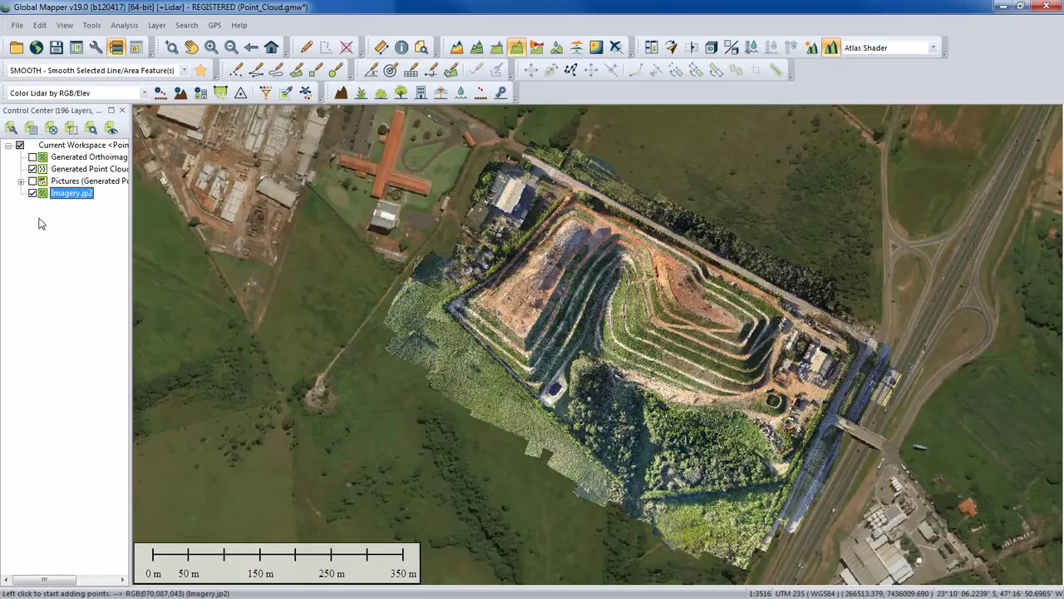
click(33, 194)
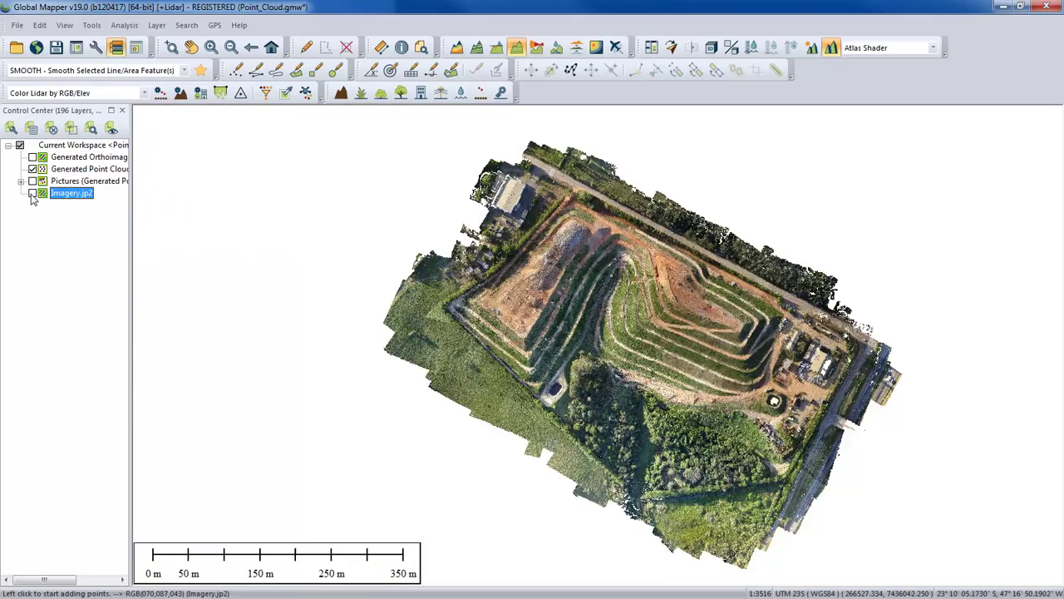
click(32, 193)
click(33, 169)
click(32, 169)
click(33, 169)
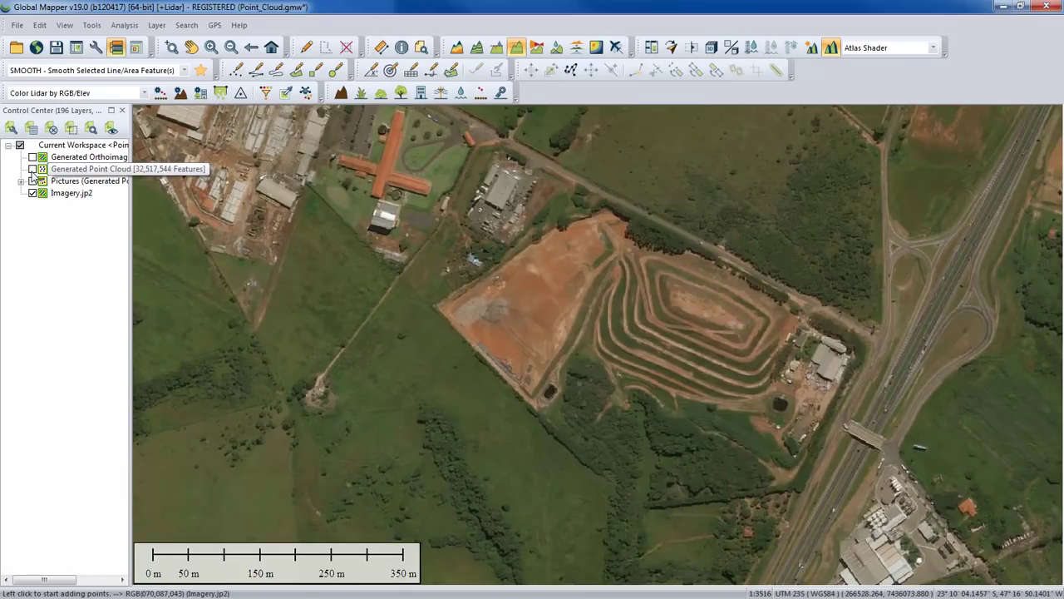
click(33, 170)
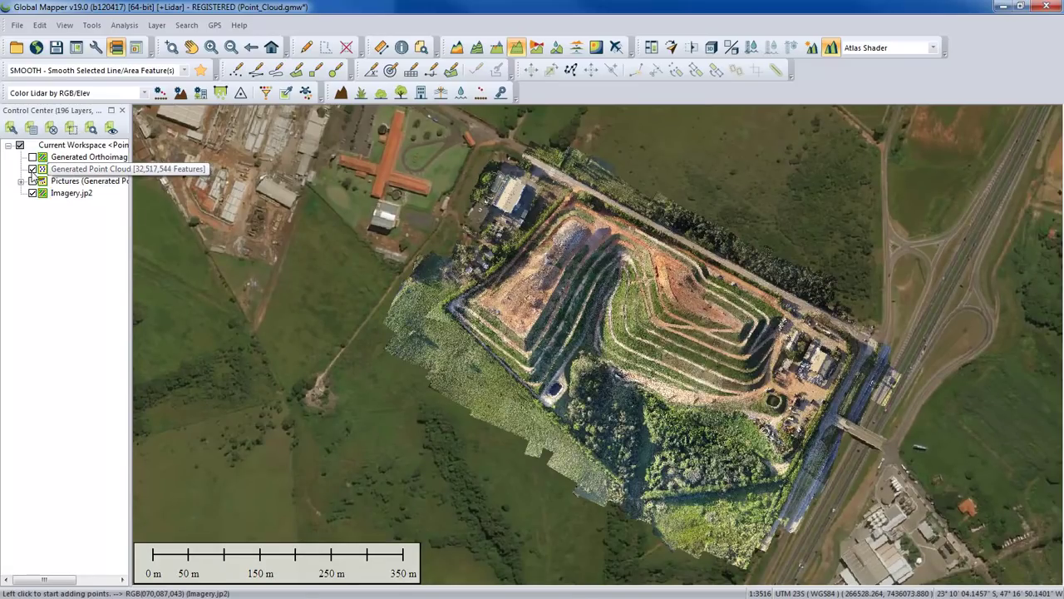
click(32, 170)
click(32, 169)
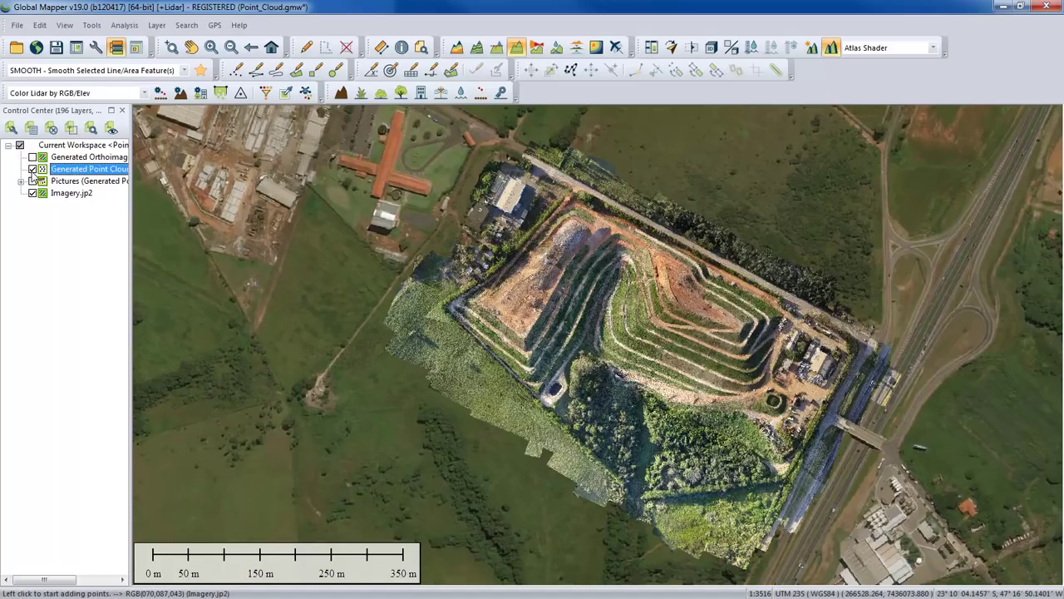
Display only the Generated Orthoimage layer, hiding the point cloud and Imagery.jp2, and examine its terraces close up.
click(32, 170)
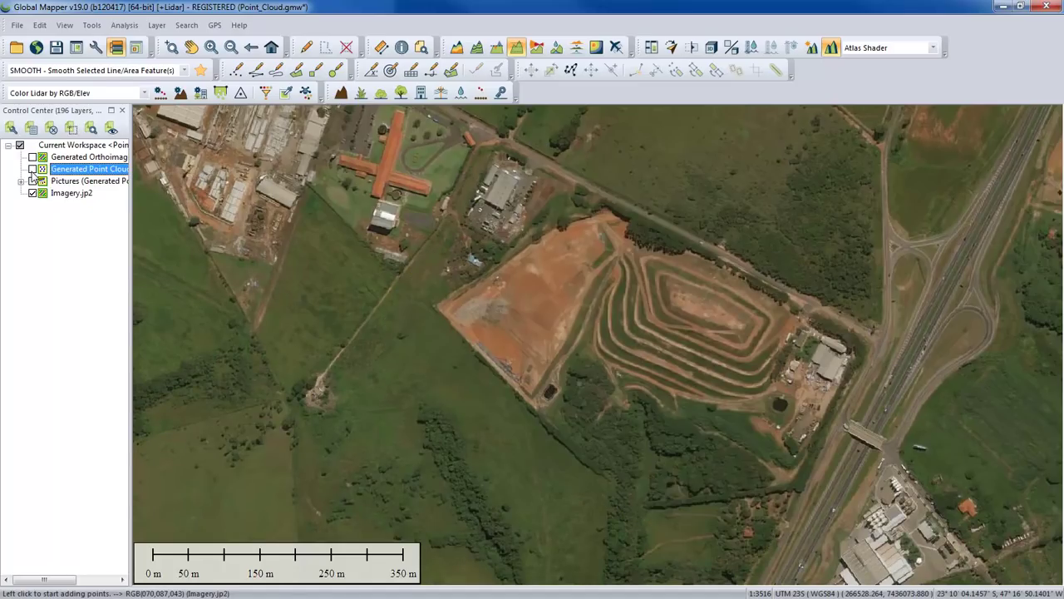
click(32, 193)
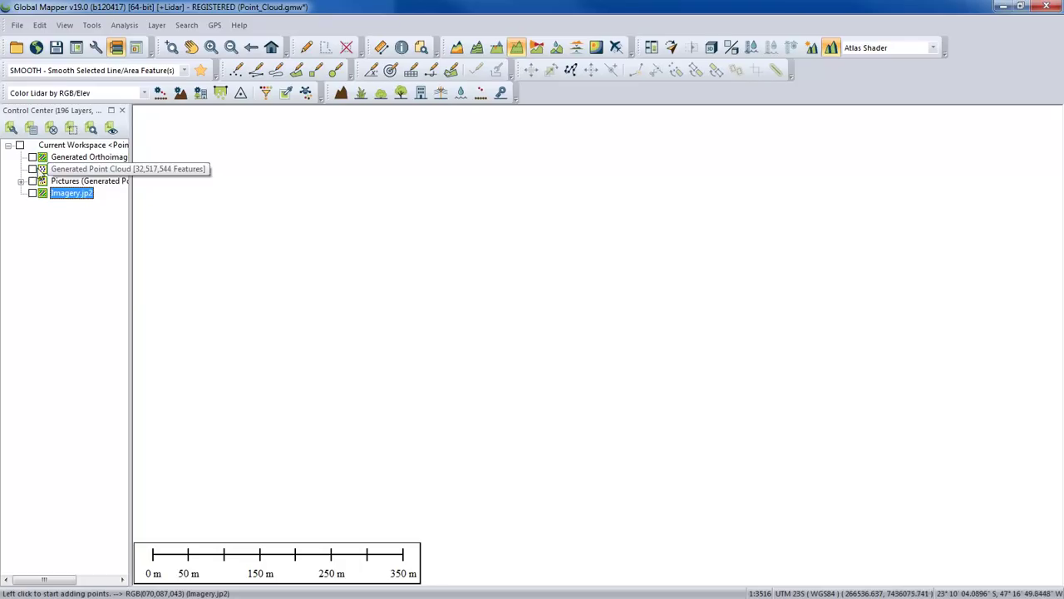
click(33, 158)
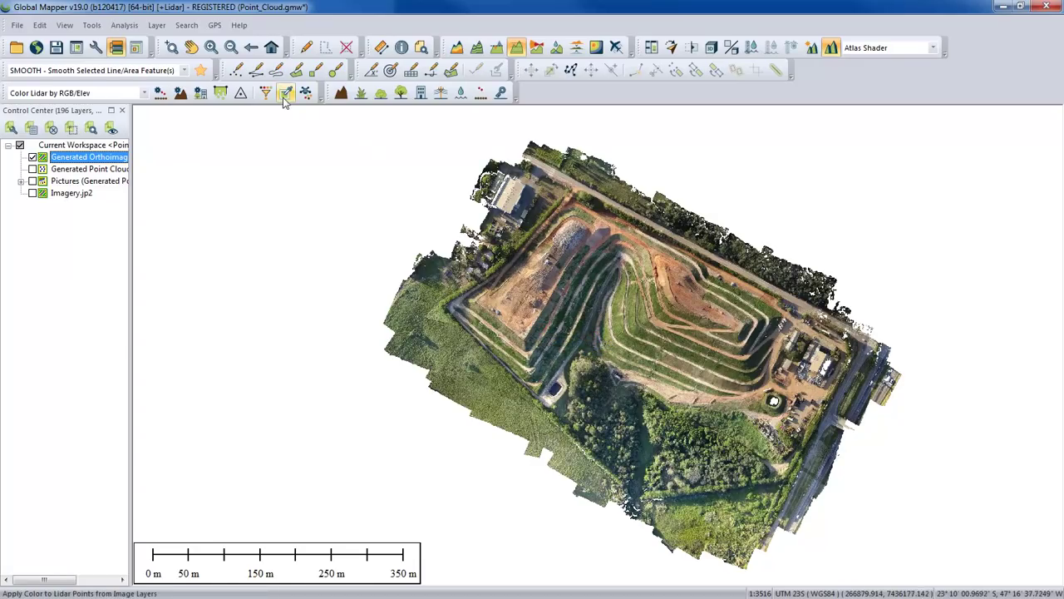
click(171, 48)
drag(560, 268, 613, 326)
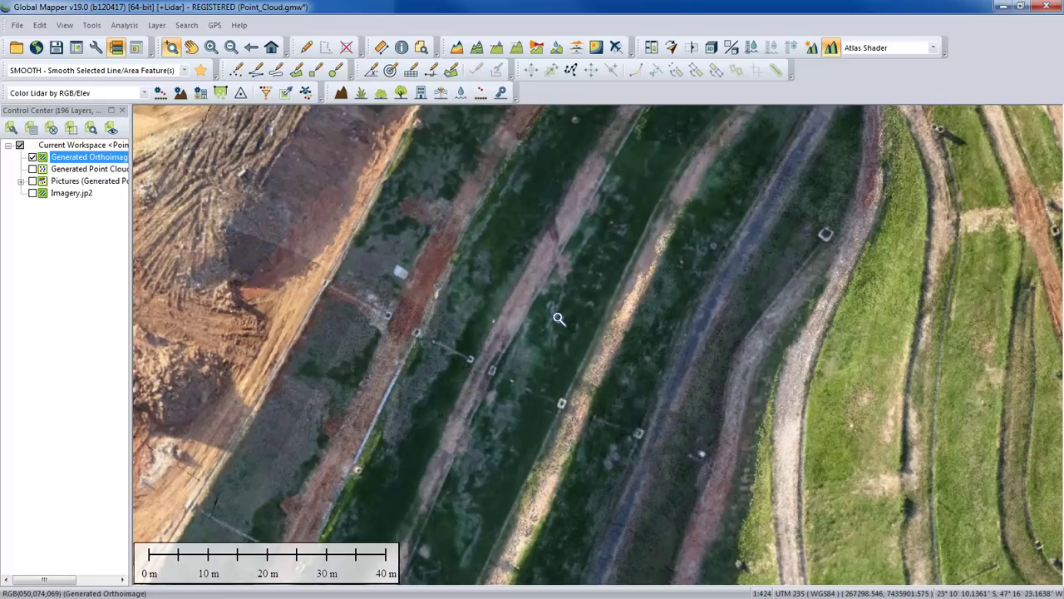
Show Imagery.jp2 together with the Generated Orthoimage and start the image swipe with Imagery.jp2 as the swiped layer.
click(33, 194)
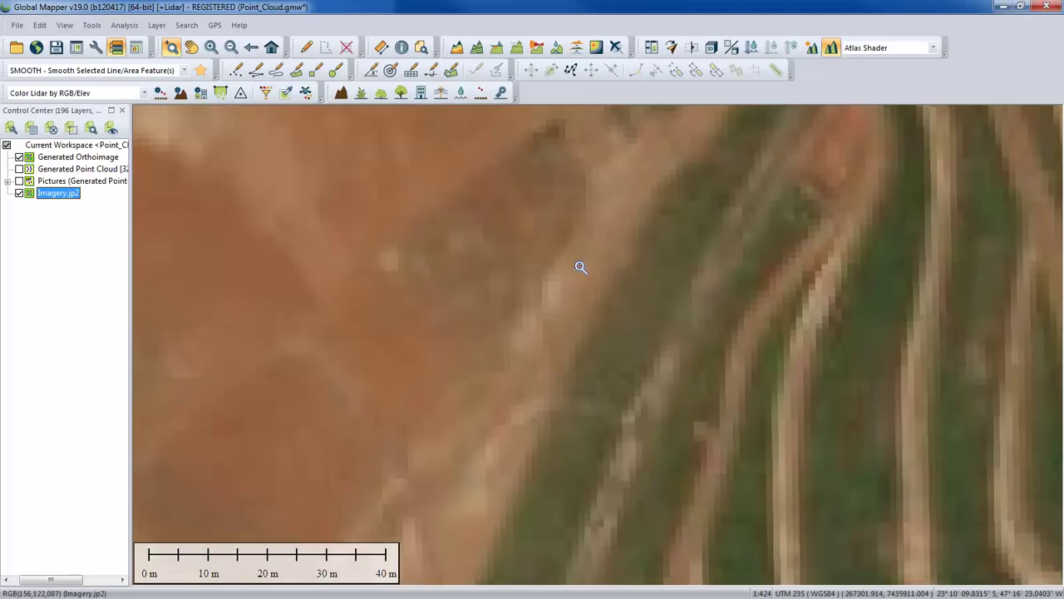
click(231, 49)
click(231, 49)
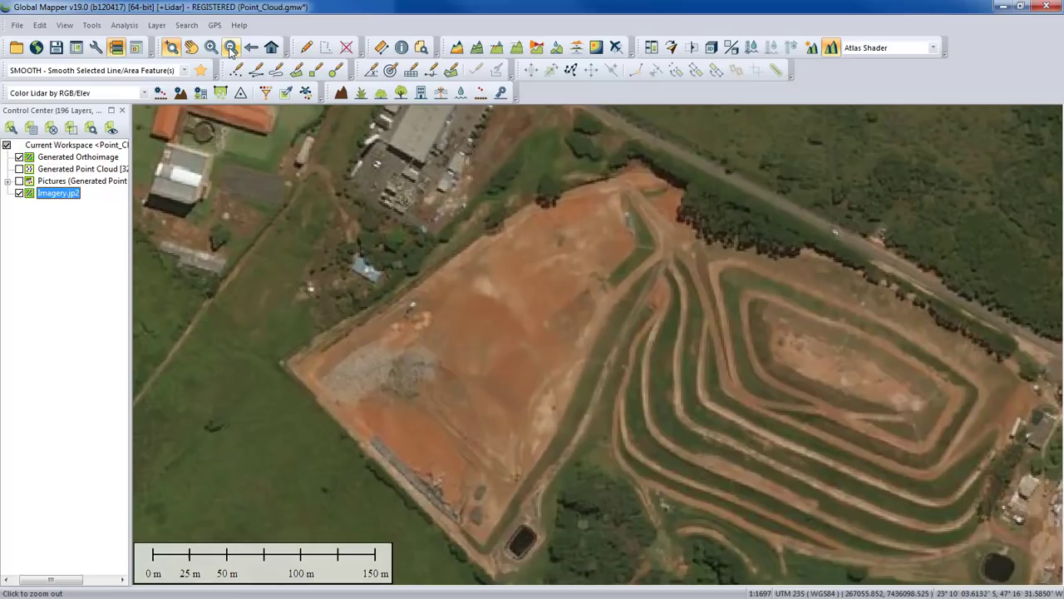
click(692, 50)
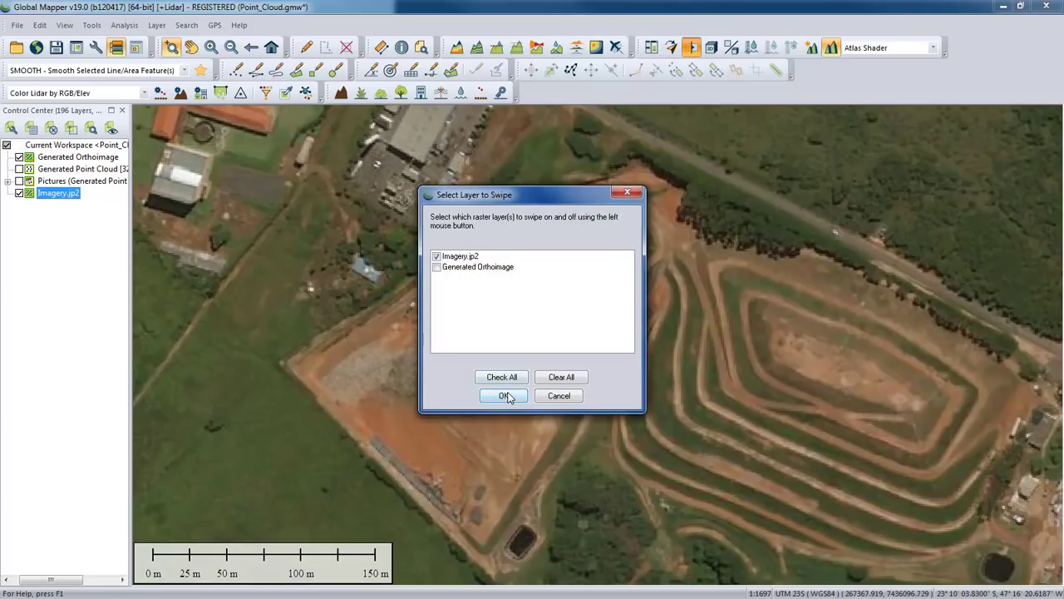
click(505, 396)
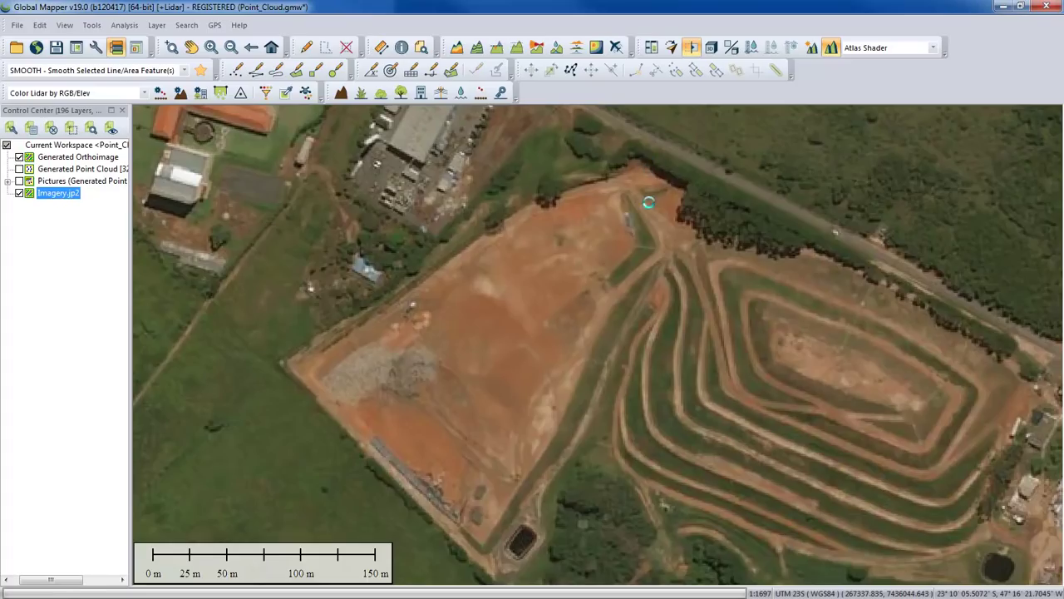